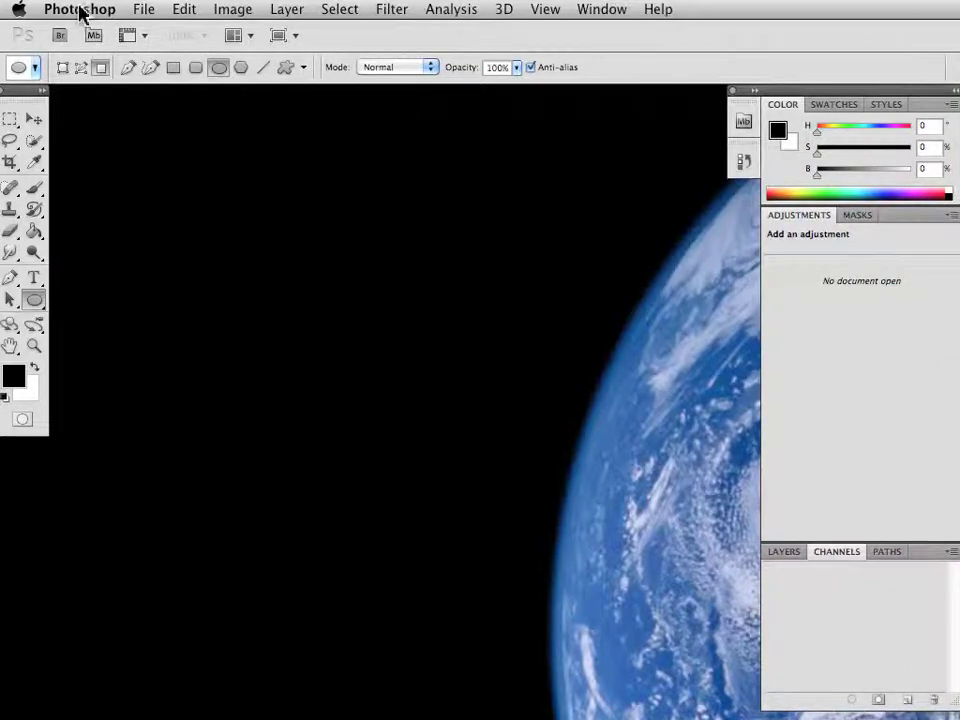
# Create a new white 600 × 400 px document at 72 ppi and enlarge its window to fill the workspace
pyautogui.click(140, 10)
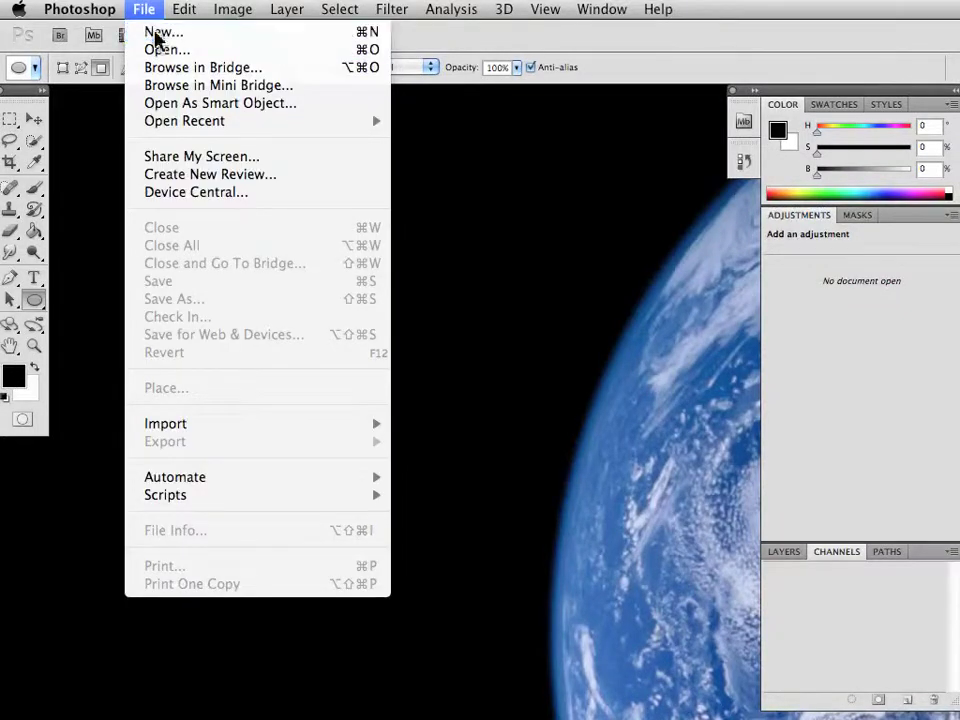
pyautogui.click(160, 32)
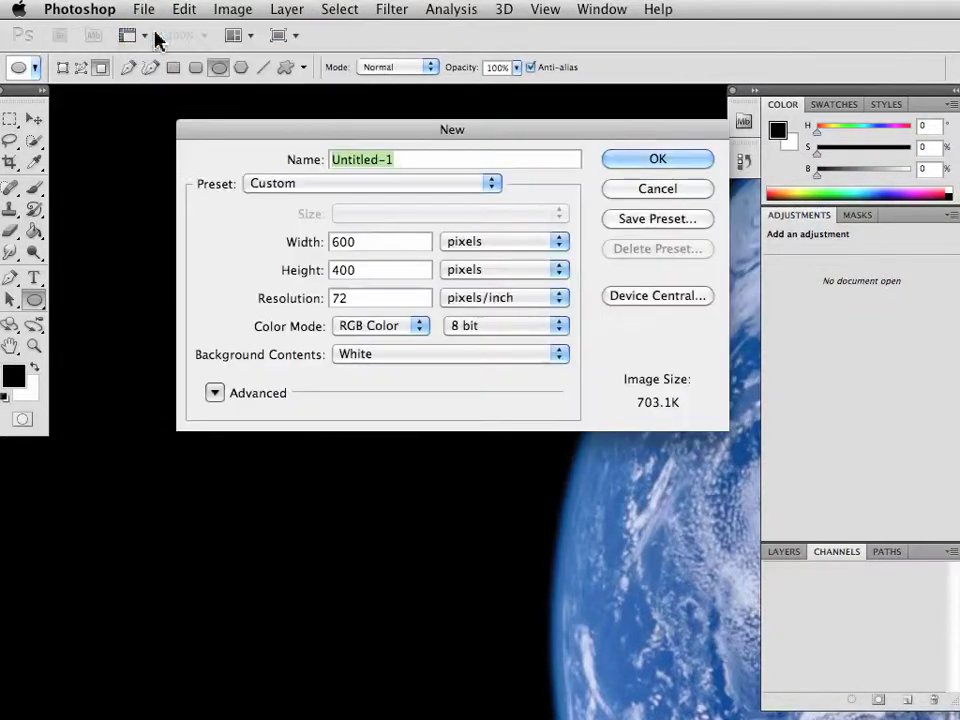
pyautogui.click(636, 161)
pyautogui.moveTo(566, 490); pyautogui.dragTo(959, 719)
pyautogui.moveTo(630, 97); pyautogui.dragTo(577, 80)
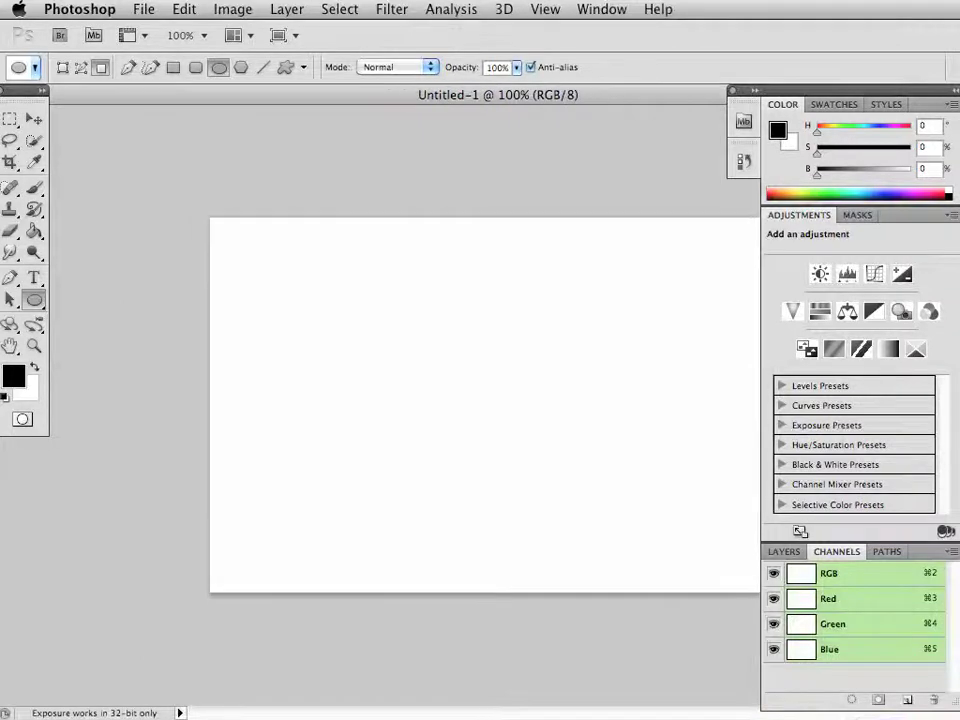
# Shift the Untitled-1 window left and open the ColorWheels.jpg image
pyautogui.moveTo(602, 98); pyautogui.dragTo(519, 92)
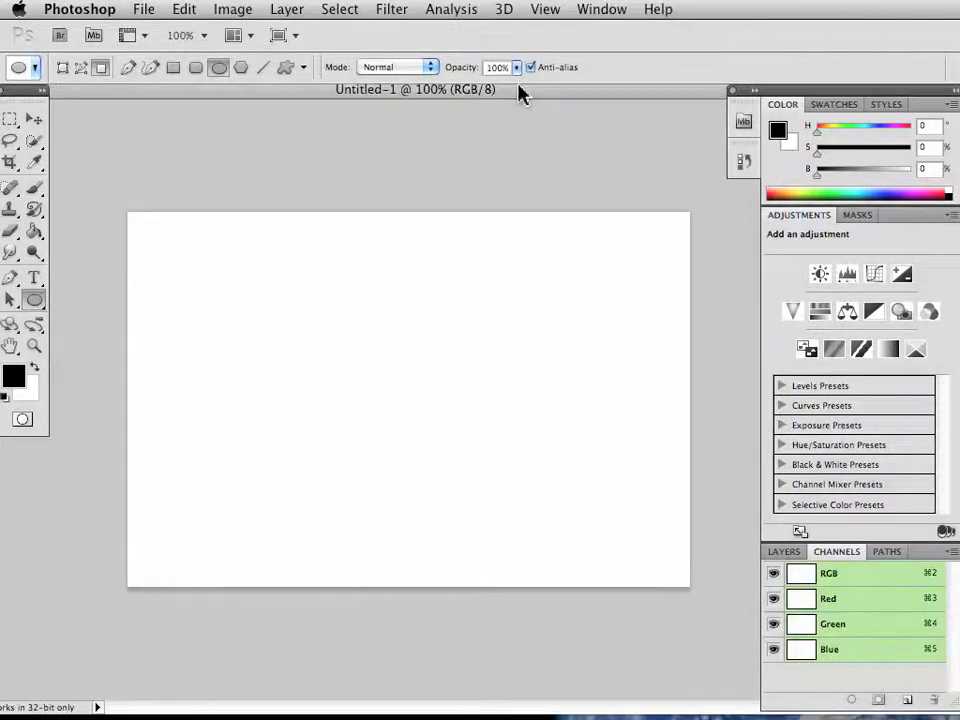
pyautogui.click(150, 10)
pyautogui.moveTo(184, 9)
pyautogui.moveTo(143, 10)
pyautogui.click(133, 45)
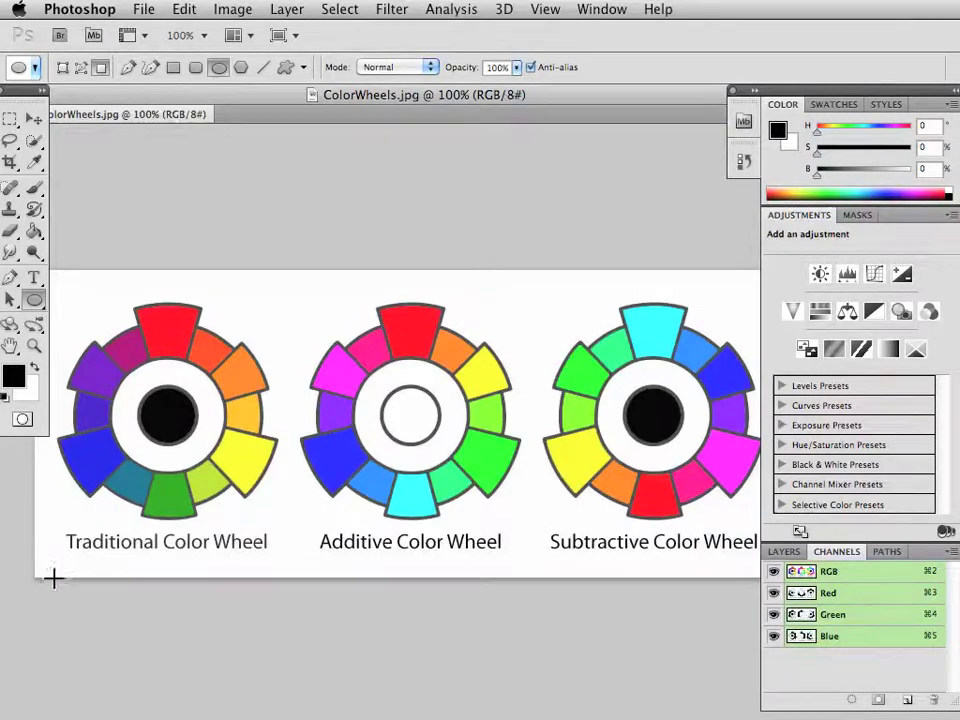
# Float ColorWheels.jpg in its own window and zoom it to 40%
pyautogui.moveTo(140, 117); pyautogui.dragTo(197, 178)
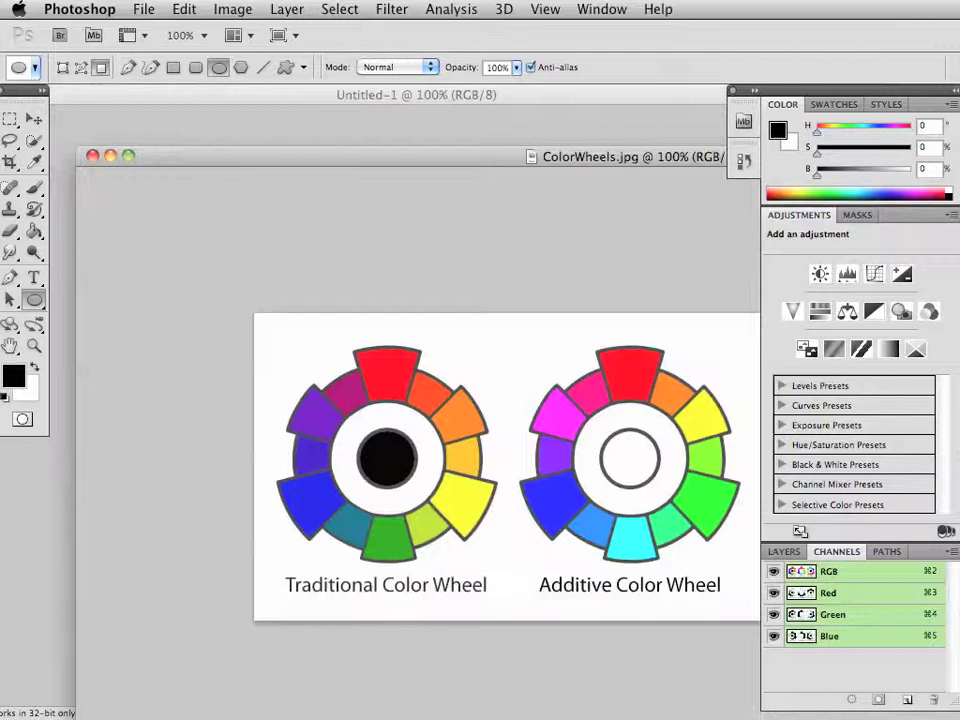
pyautogui.press('super+Tab')
pyautogui.press('super+Tab')
pyautogui.press('super+0')
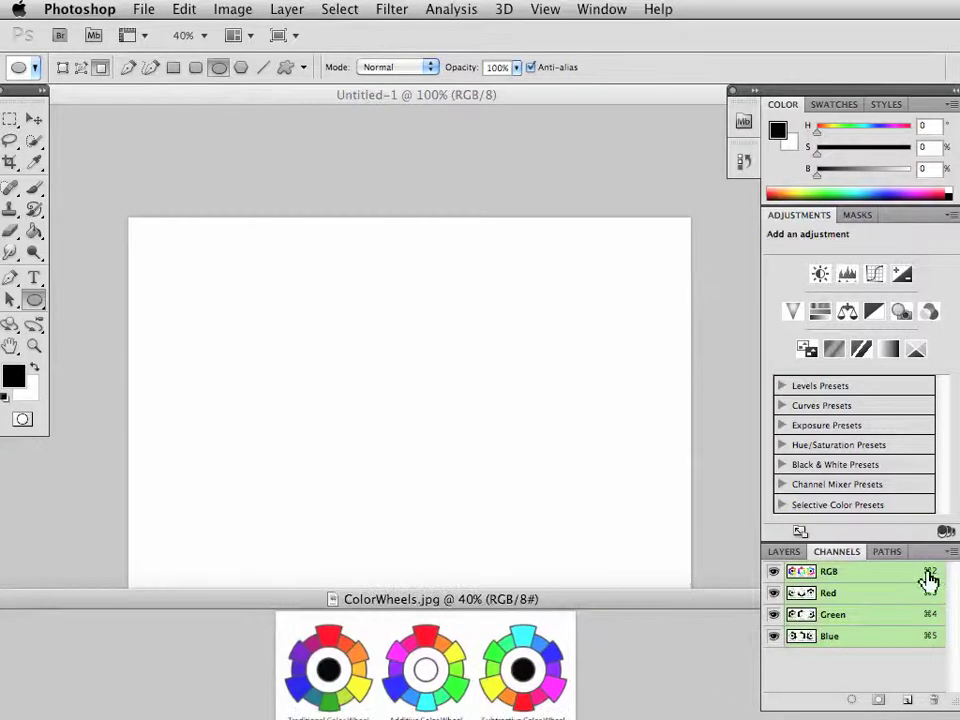
# Sample blue and yellow from the middle colour wheel with the Eyedropper, then minimize the wheel window
pyautogui.click(34, 162)
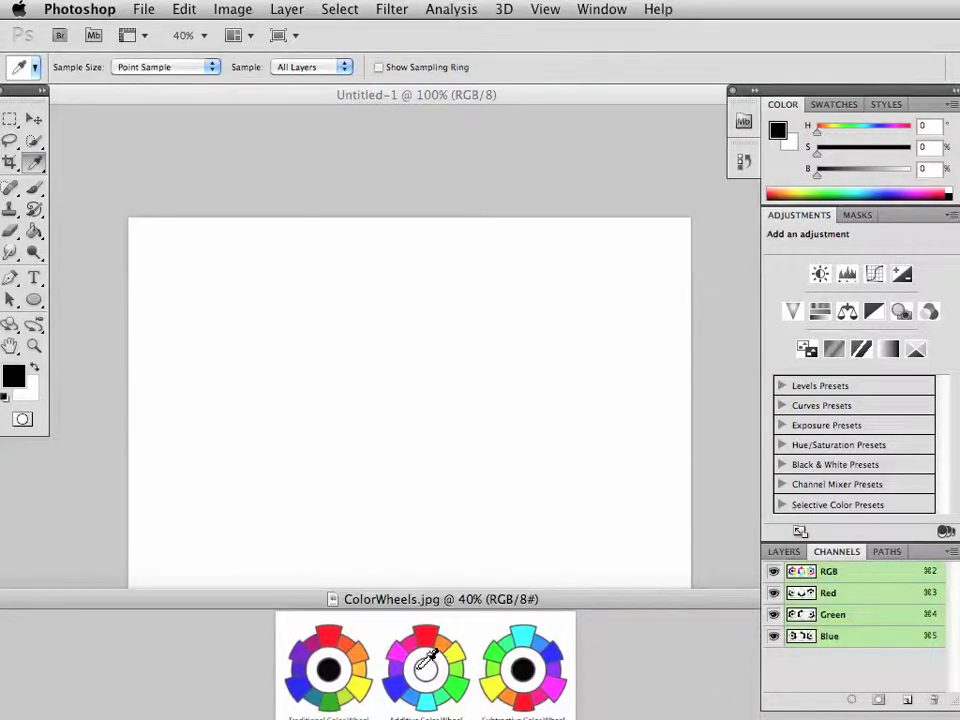
pyautogui.moveTo(270, 600); pyautogui.dragTo(268, 617)
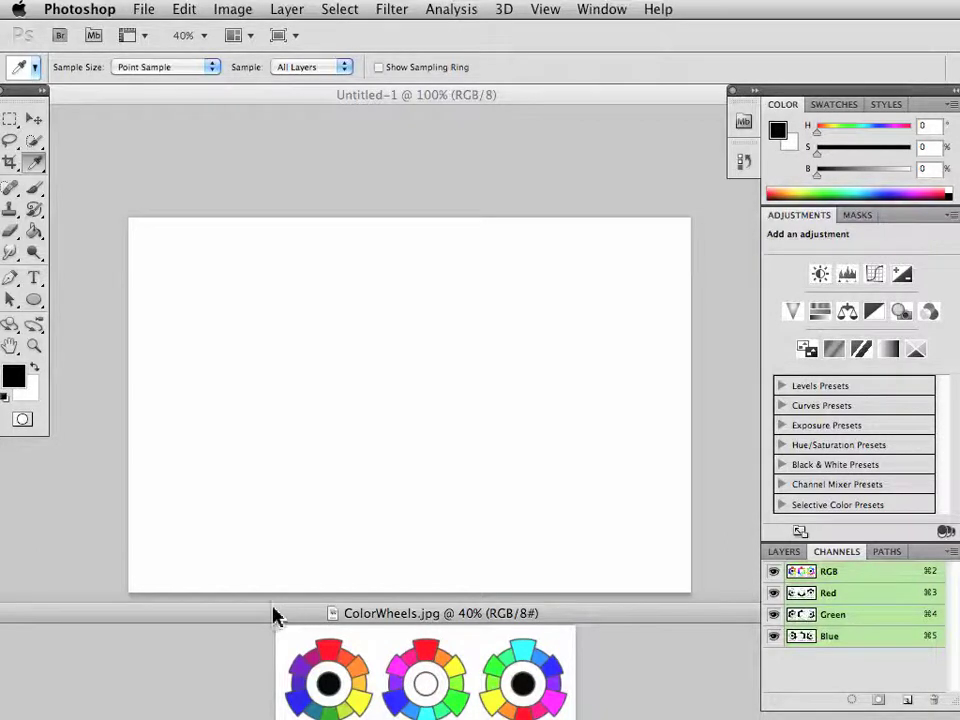
pyautogui.click(398, 683)
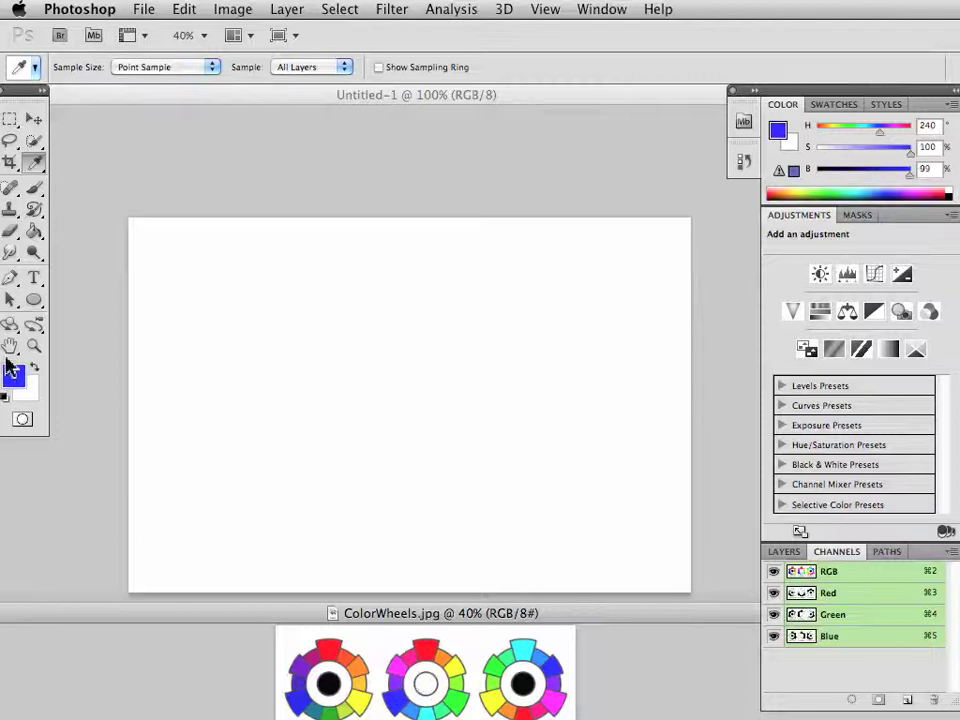
pyautogui.click(35, 370)
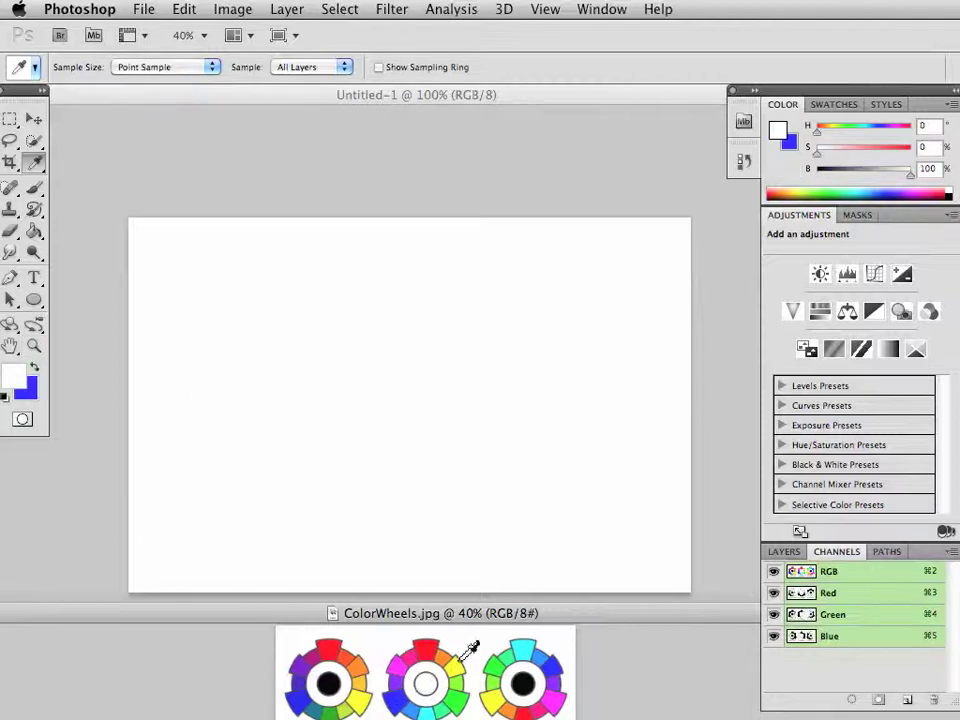
pyautogui.click(458, 664)
pyautogui.moveTo(446, 617); pyautogui.dragTo(438, 592)
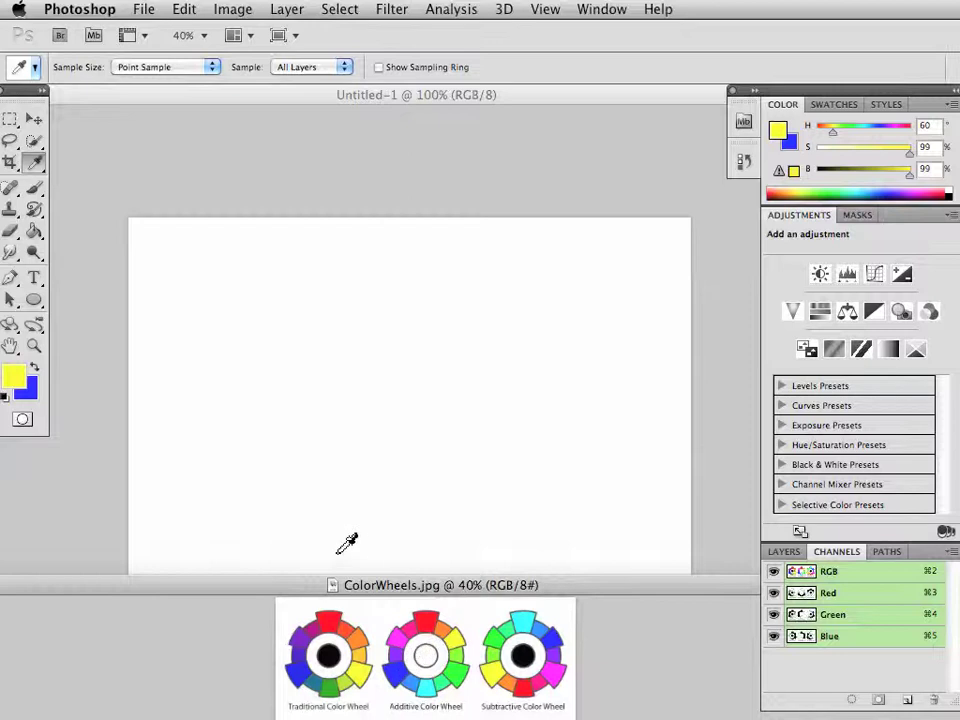
pyautogui.doubleClick(296, 587)
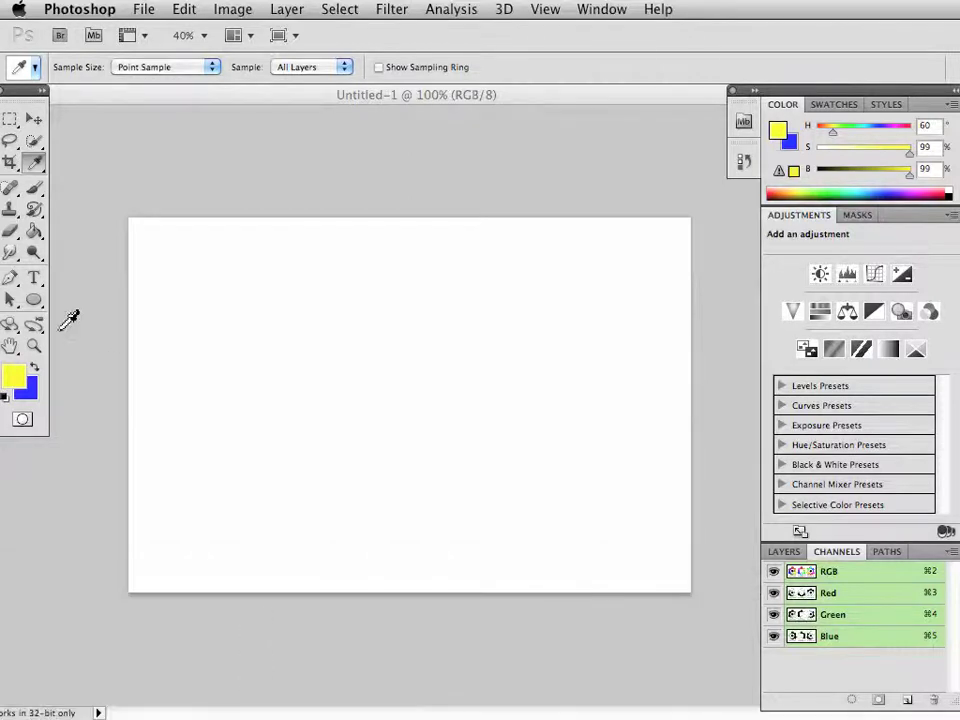
# Make blue the foreground, marquee most of the canvas, and lighten the colour to S 17, B 93
pyautogui.click(34, 368)
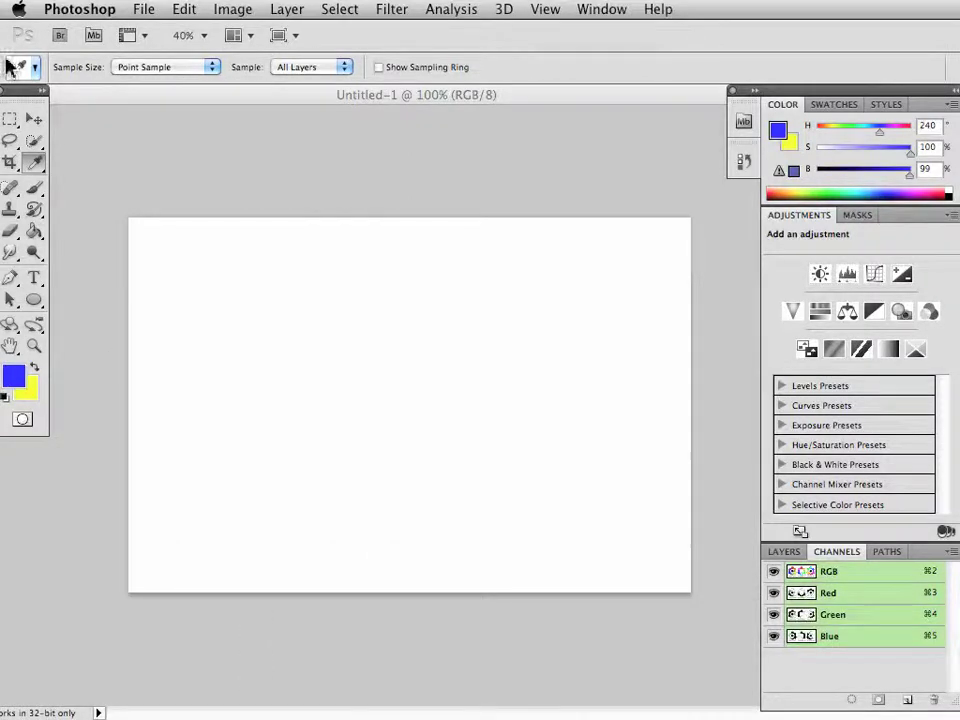
pyautogui.click(11, 121)
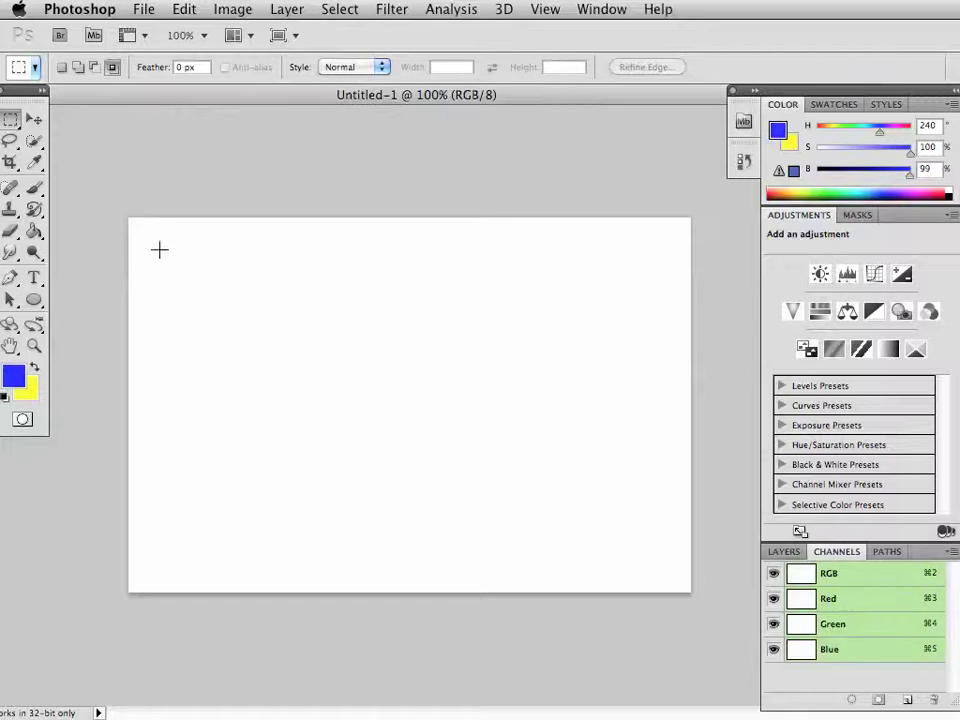
pyautogui.moveTo(152, 244); pyautogui.dragTo(668, 514)
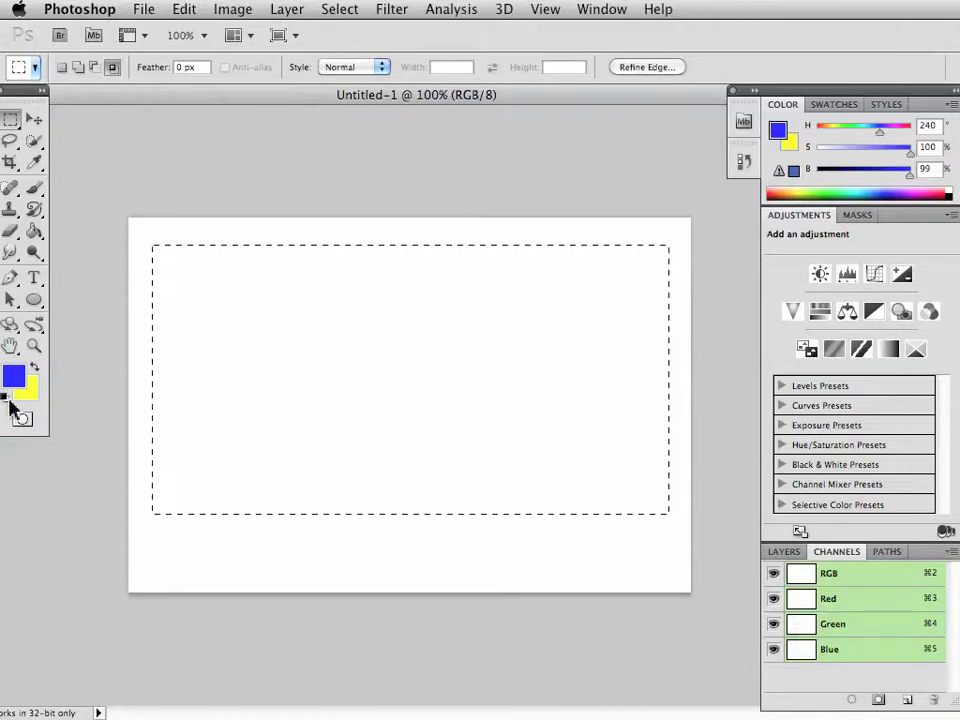
pyautogui.moveTo(913, 155); pyautogui.dragTo(835, 160)
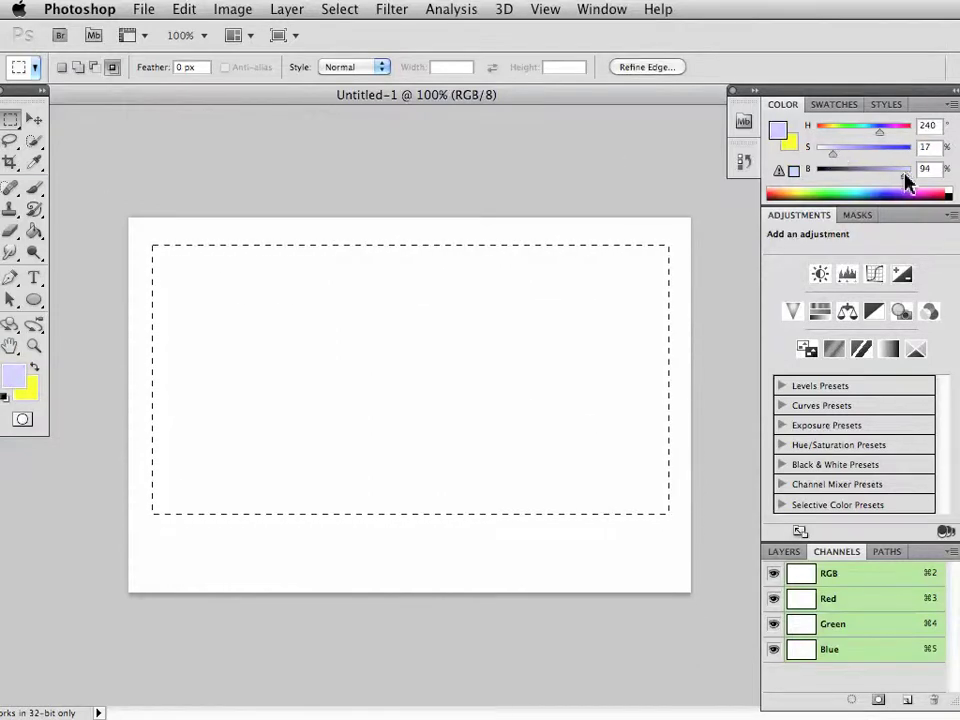
pyautogui.moveTo(907, 180); pyautogui.dragTo(904, 182)
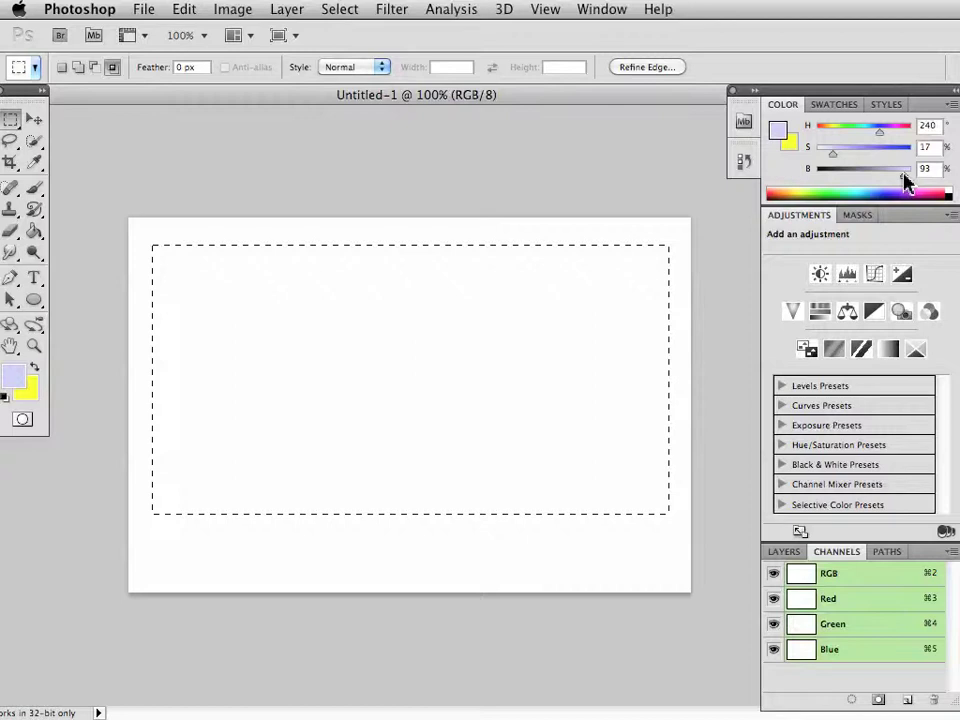
# Paint Bucket-fill the selection with pale lavender at 51% opacity, then deselect
pyautogui.click(33, 232)
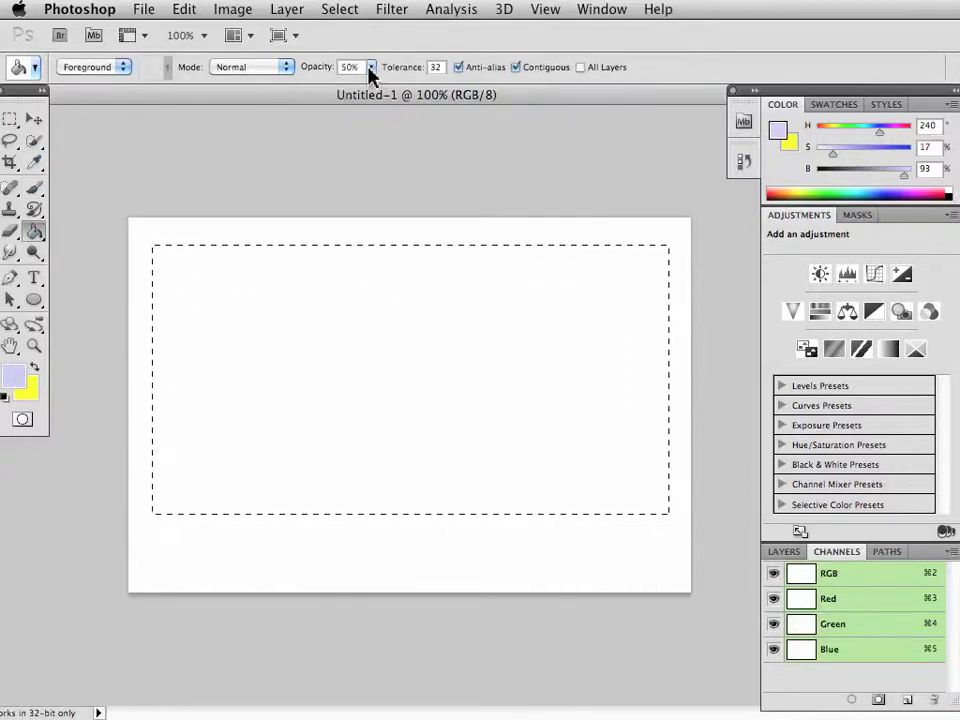
pyautogui.click(370, 76)
pyautogui.moveTo(373, 86); pyautogui.dragTo(438, 92)
pyautogui.click(254, 330)
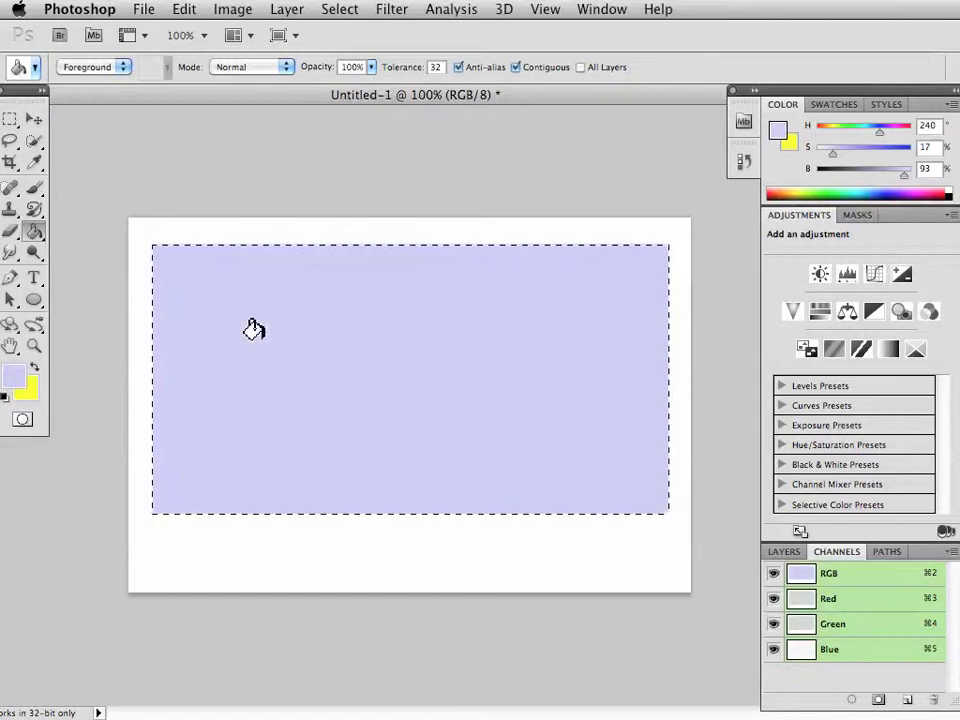
pyautogui.press('super+z')
pyautogui.click(372, 68)
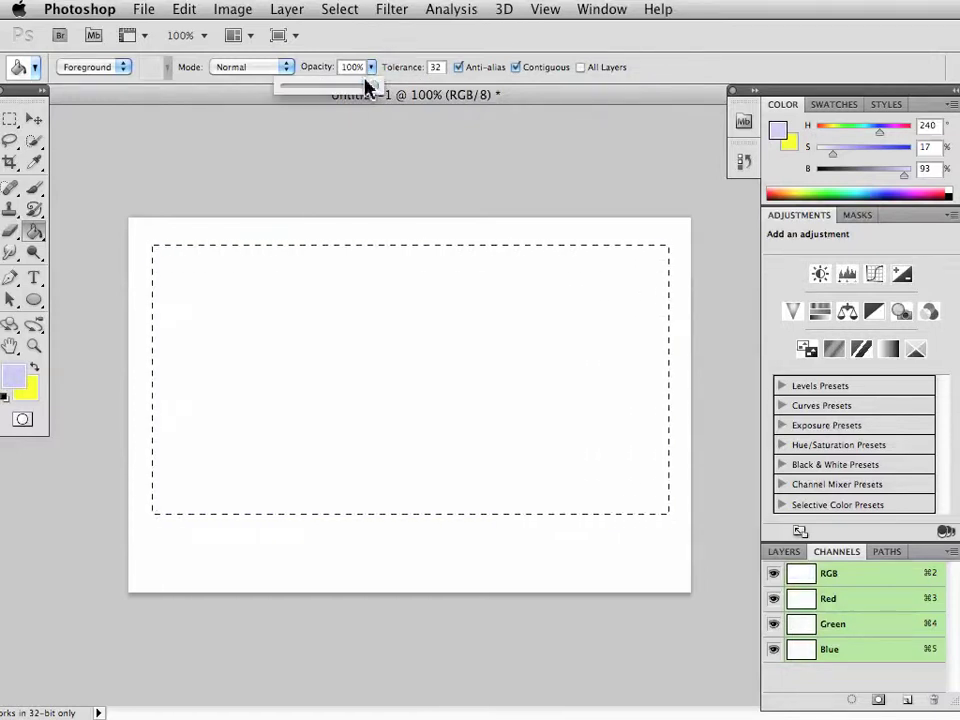
pyautogui.moveTo(369, 90); pyautogui.dragTo(332, 94)
pyautogui.click(270, 284)
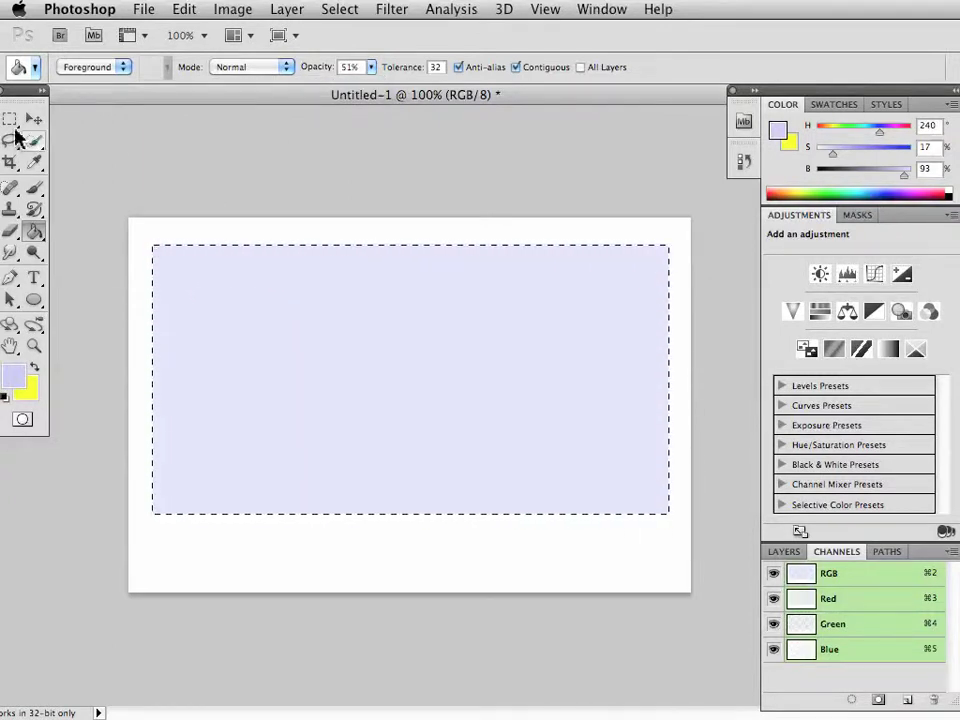
pyautogui.click(10, 119)
pyautogui.click(165, 219)
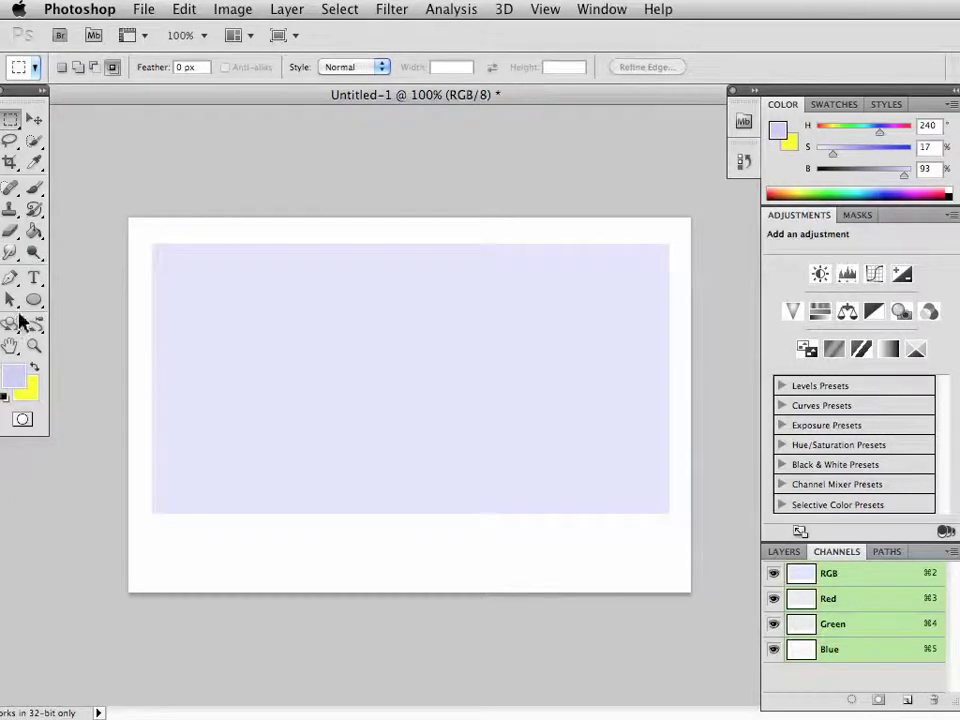
# Switch to the Rectangle tool and darken the colour to brightness 84
pyautogui.click(34, 300)
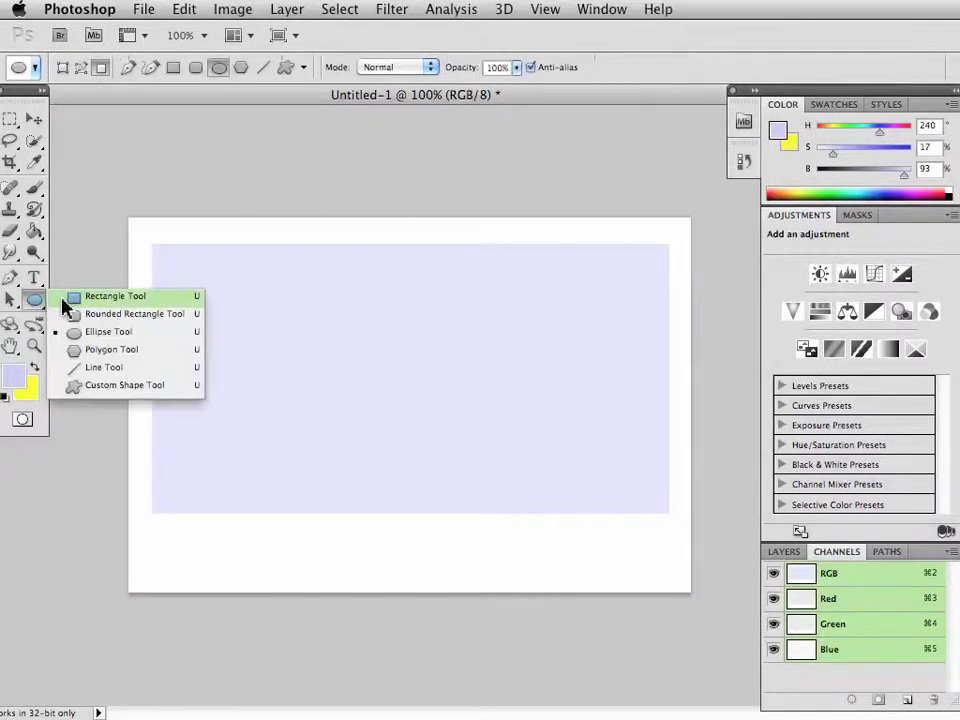
pyautogui.click(110, 297)
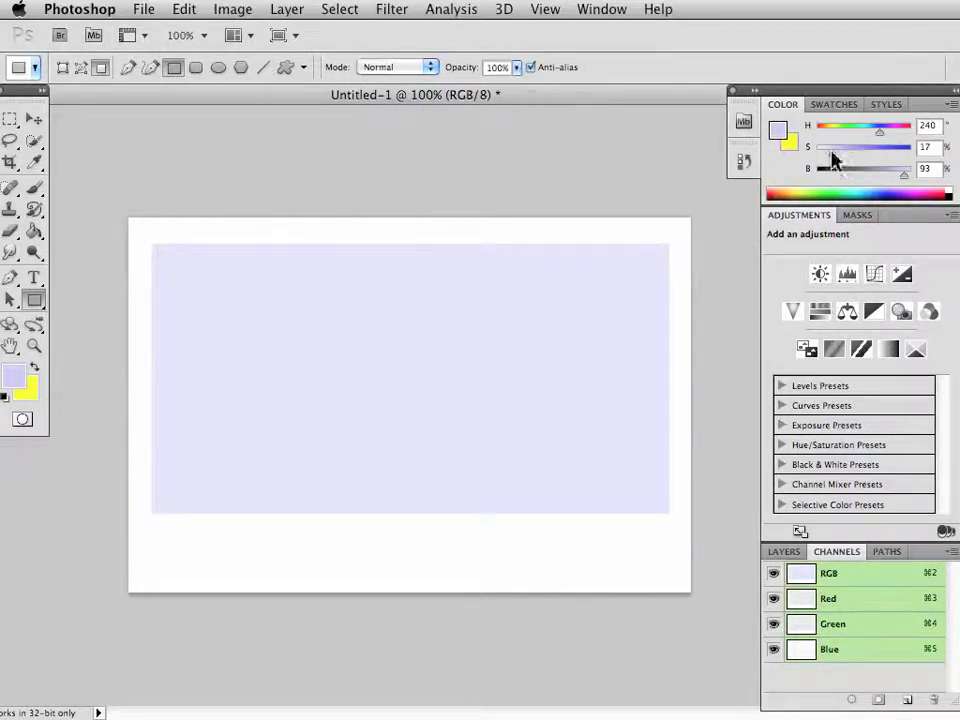
pyautogui.click(896, 177)
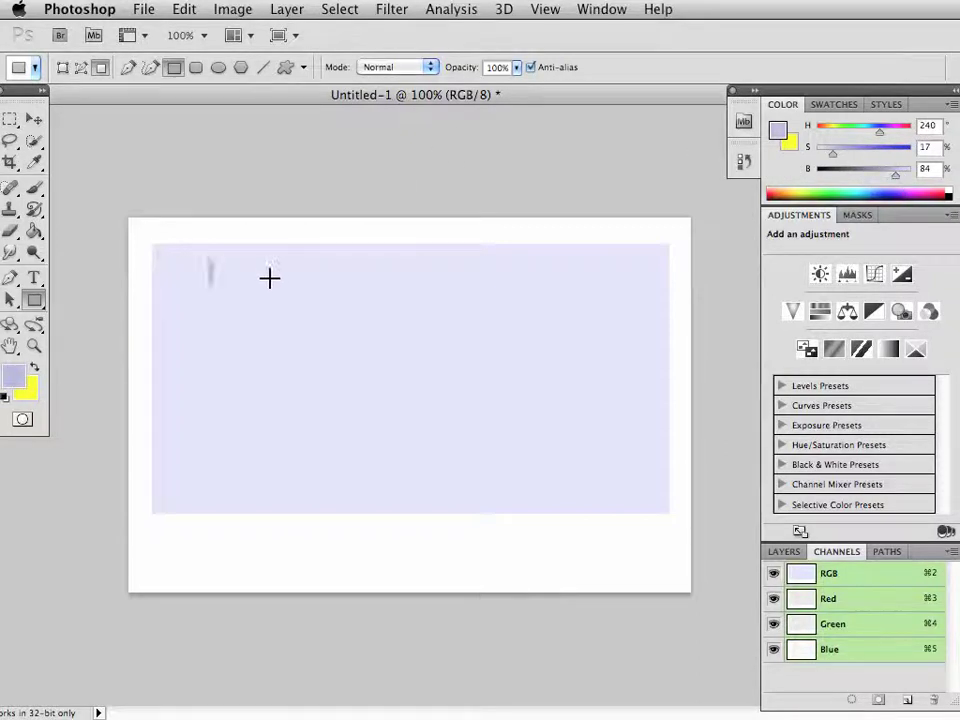
# Draw five small thin lavender rectangles across the panel, then raise saturation to 45
pyautogui.moveTo(269, 278); pyautogui.dragTo(280, 360)
pyautogui.moveTo(335, 322); pyautogui.dragTo(349, 442)
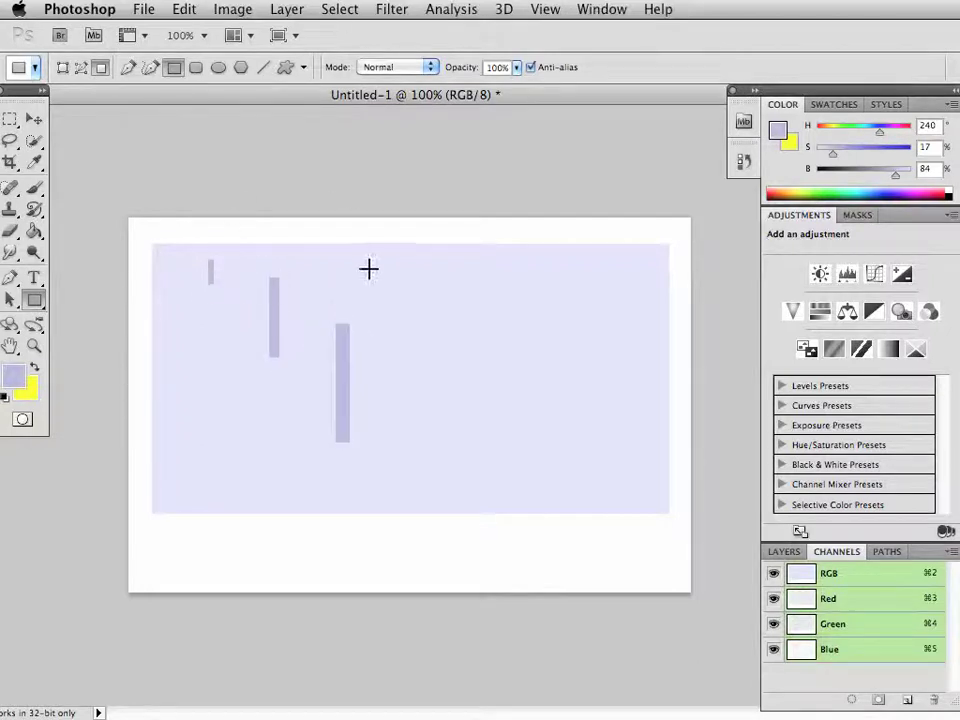
pyautogui.moveTo(381, 264); pyautogui.dragTo(382, 270)
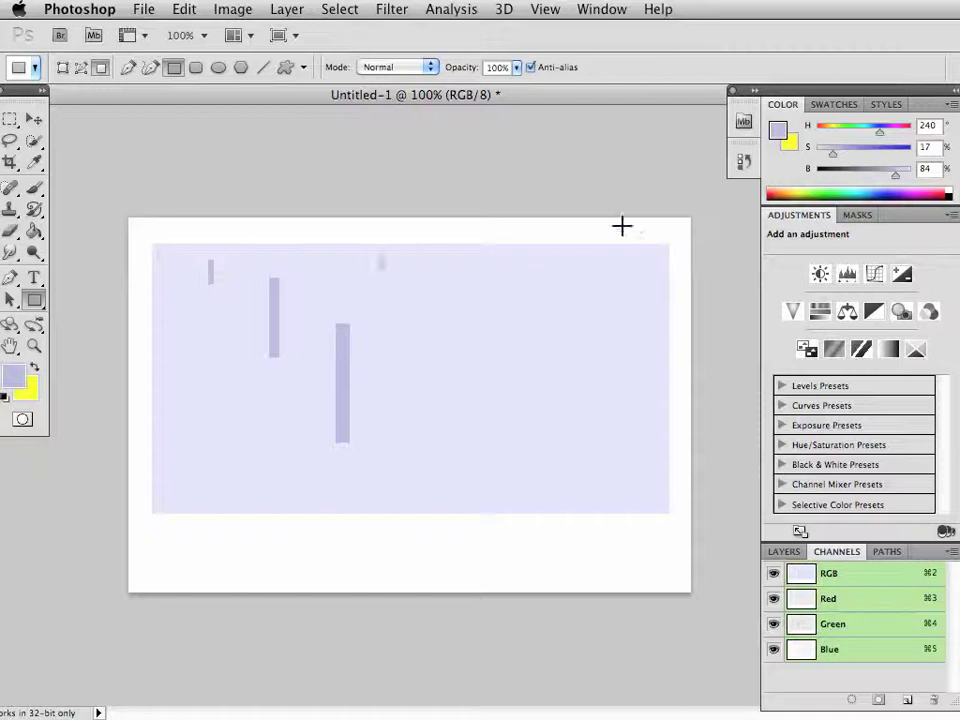
pyautogui.moveTo(500, 260); pyautogui.dragTo(507, 265)
pyautogui.moveTo(616, 316); pyautogui.dragTo(620, 308)
pyautogui.moveTo(834, 155); pyautogui.dragTo(907, 177)
pyautogui.click(858, 156)
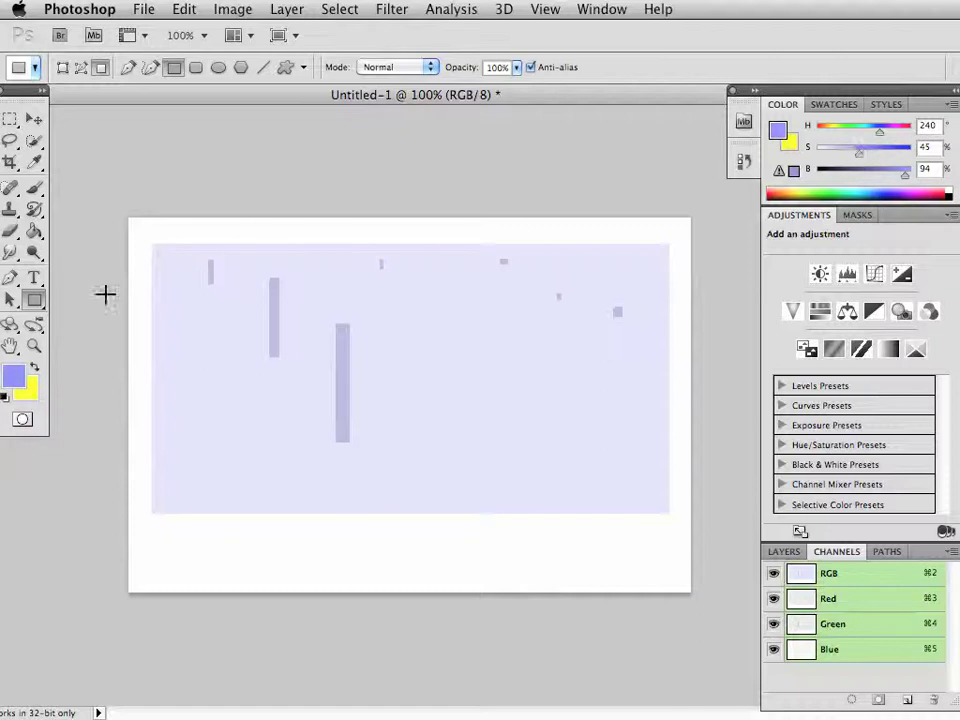
# Draw a light-blue square at the left of the lavender panel
pyautogui.moveTo(179, 339); pyautogui.dragTo(221, 387)
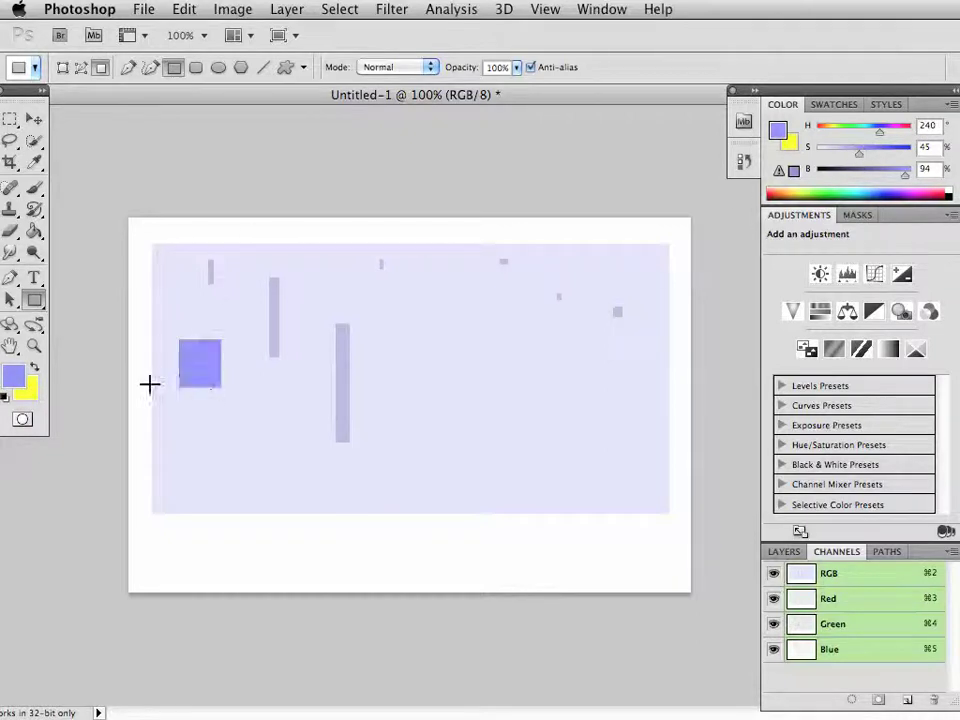
pyautogui.moveTo(214, 431); pyautogui.dragTo(531, 484)
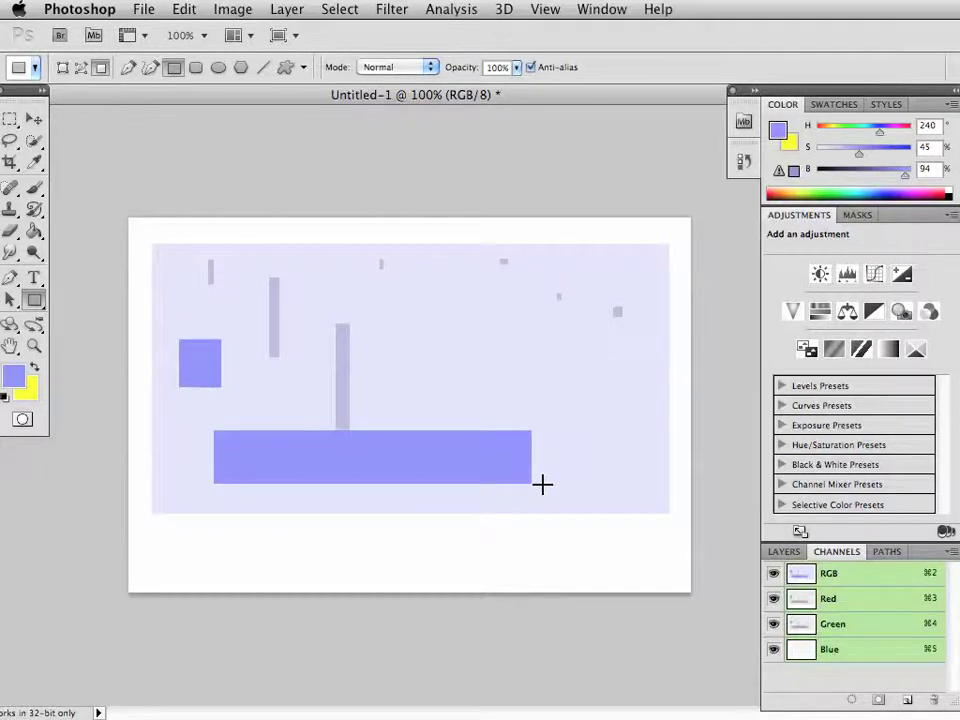
pyautogui.press('super+z')
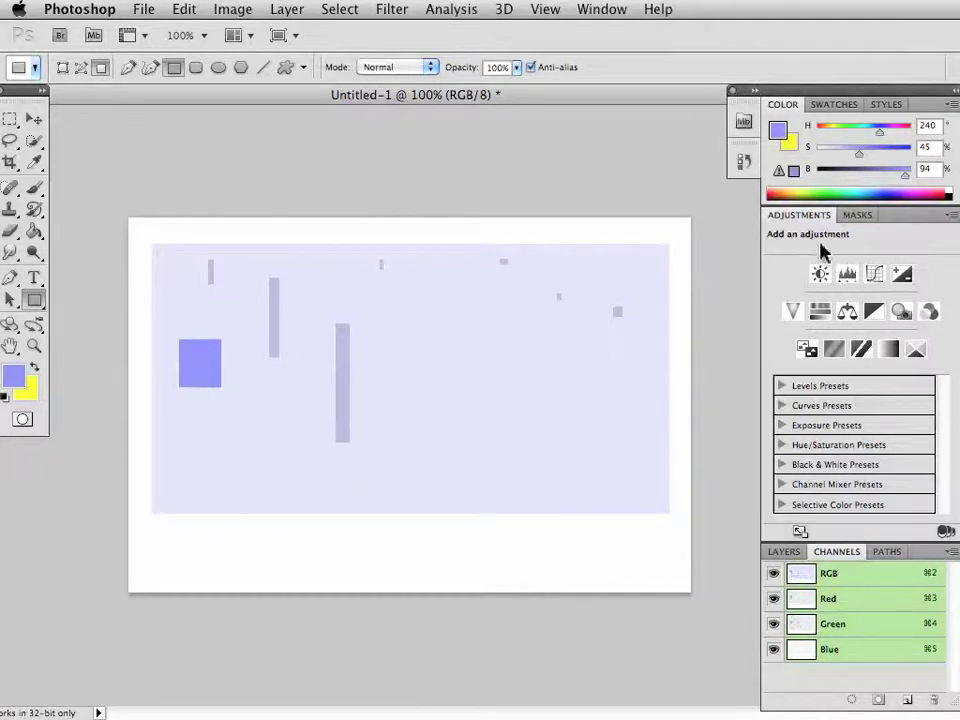
# Deepen the blue and draw a long horizontal bar across the middle
pyautogui.moveTo(862, 150); pyautogui.dragTo(889, 153)
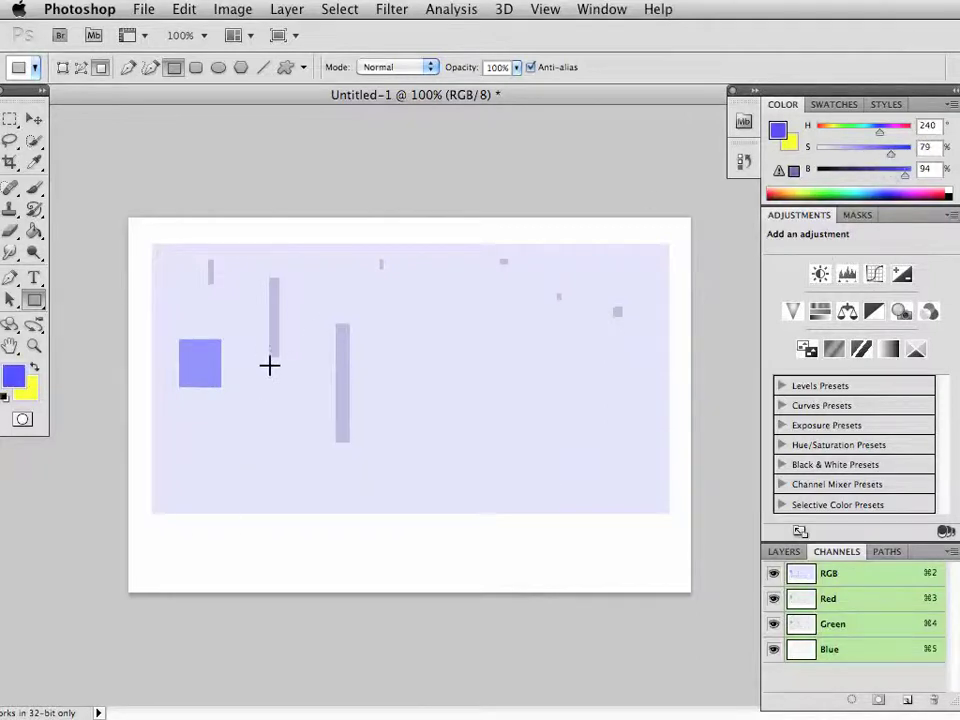
pyautogui.moveTo(263, 381); pyautogui.dragTo(582, 398)
pyautogui.press('super+z')
pyautogui.moveTo(277, 390); pyautogui.dragTo(591, 401)
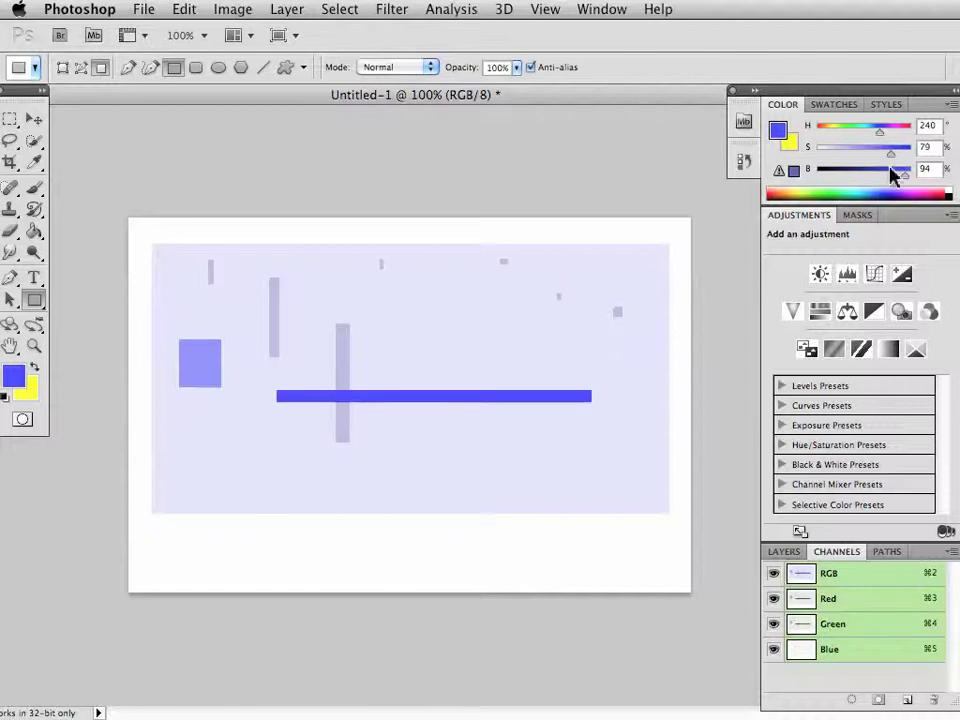
# Saturate the blue further and draw a vivid blue square over the bar
pyautogui.moveTo(892, 156); pyautogui.dragTo(907, 157)
pyautogui.moveTo(399, 357); pyautogui.dragTo(498, 513)
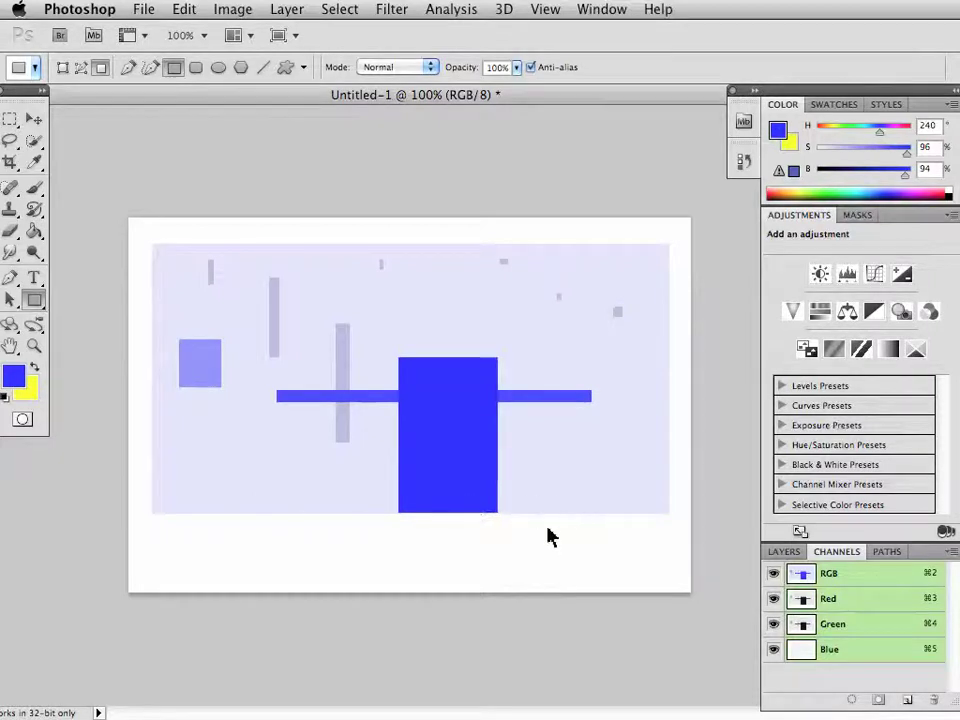
pyautogui.press('super+z')
pyautogui.moveTo(413, 367); pyautogui.dragTo(501, 460)
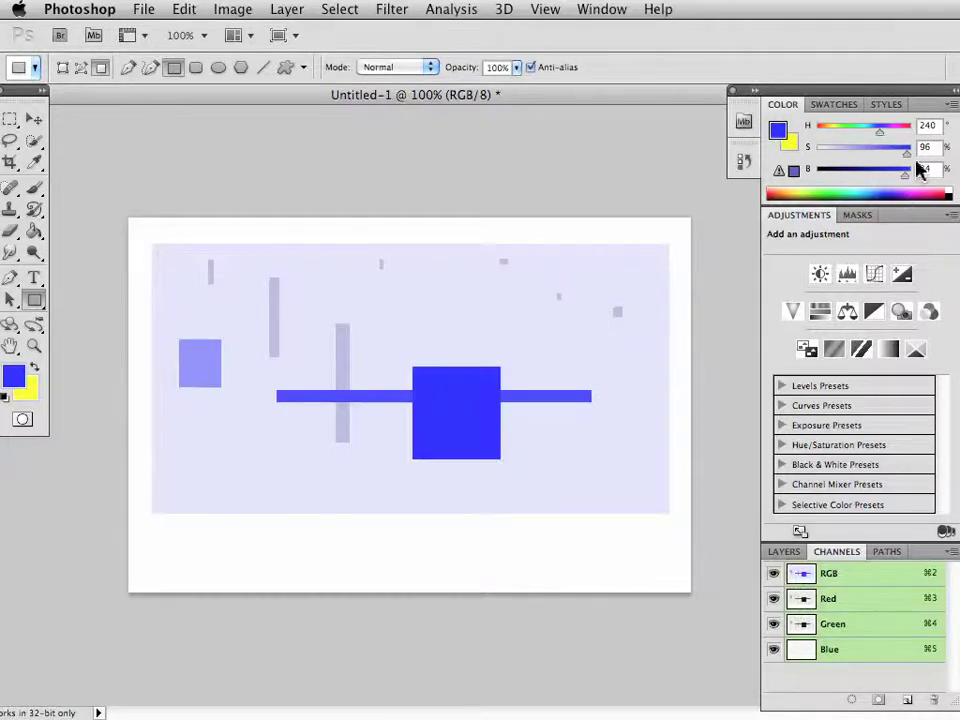
# Darken the colour to navy and draw a small block plus crossed bars at upper right
pyautogui.moveTo(903, 180); pyautogui.dragTo(883, 178)
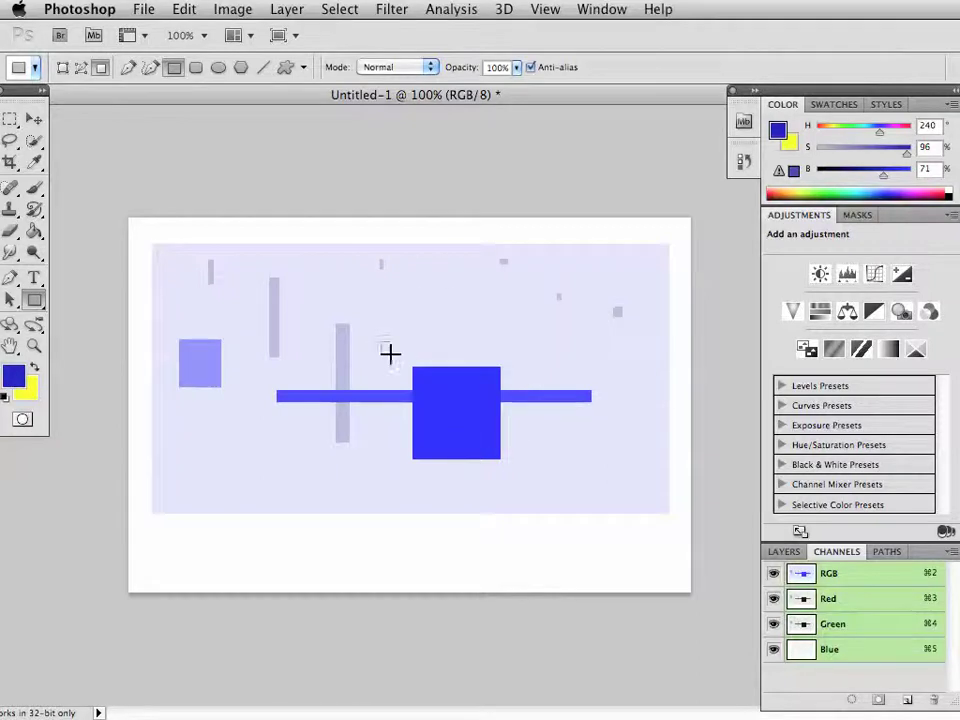
pyautogui.moveTo(534, 447); pyautogui.dragTo(567, 463)
pyautogui.moveTo(542, 329); pyautogui.dragTo(638, 340)
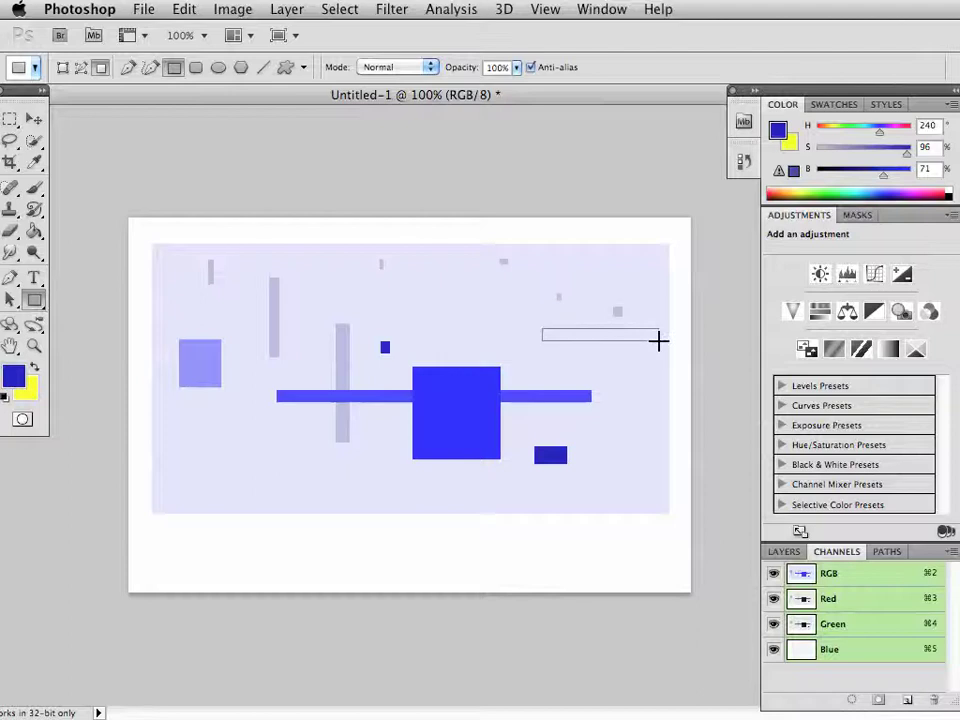
pyautogui.moveTo(569, 313); pyautogui.dragTo(567, 427)
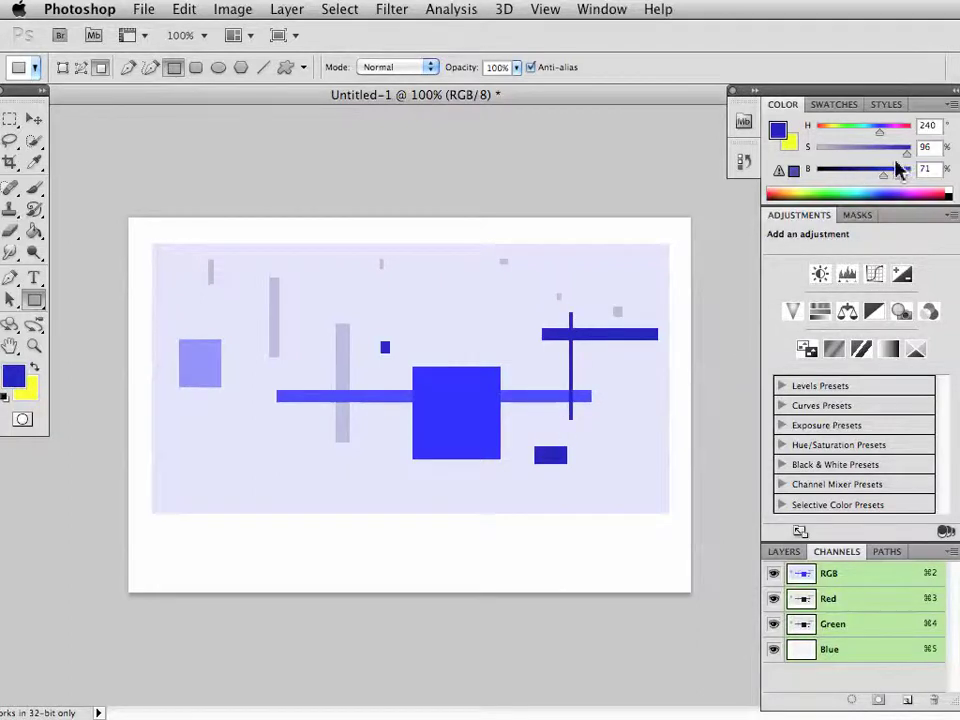
# Lighten the blue to periwinkle and draw a square below the centre
pyautogui.moveTo(908, 153)
pyautogui.mouseDown()
pyautogui.moveTo(882, 160)
pyautogui.moveTo(891, 172)
pyautogui.moveTo(912, 170)
pyautogui.mouseUp()
pyautogui.moveTo(880, 148)
pyautogui.mouseDown()
pyautogui.moveTo(866, 150)
pyautogui.moveTo(876, 158)
pyautogui.mouseUp()
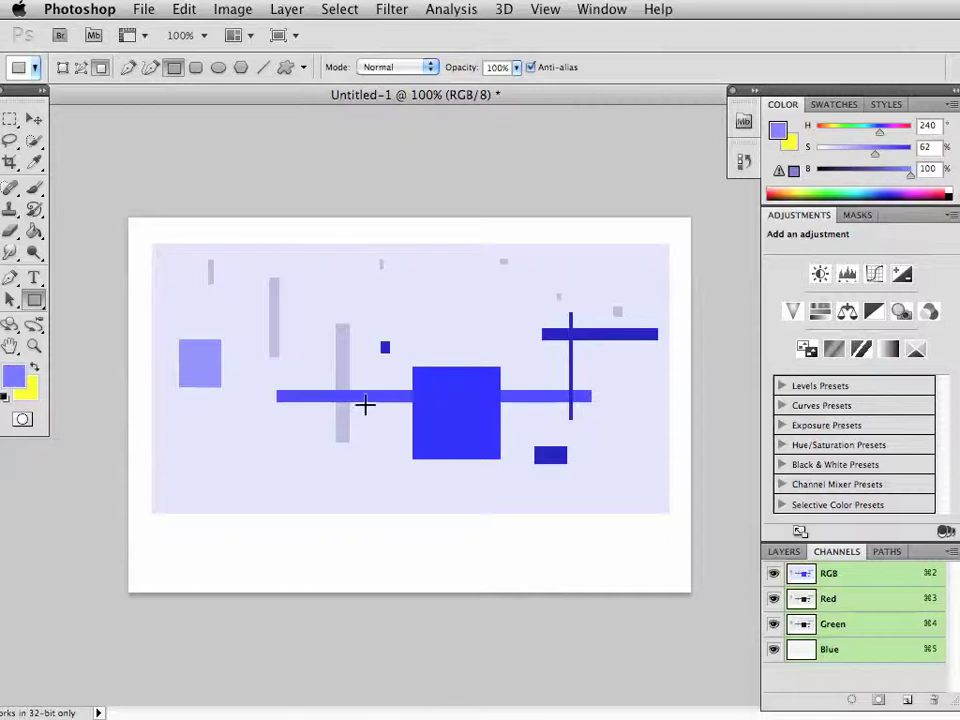
pyautogui.moveTo(371, 435); pyautogui.dragTo(428, 490)
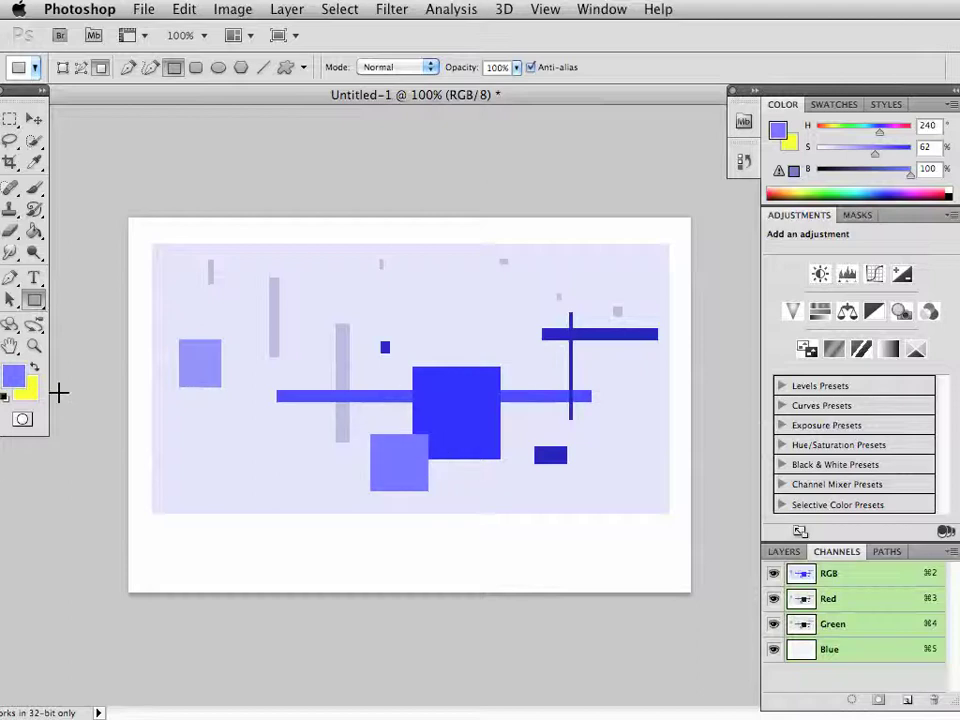
# Make yellow the foreground colour and switch to the Ellipse tool
pyautogui.click(35, 370)
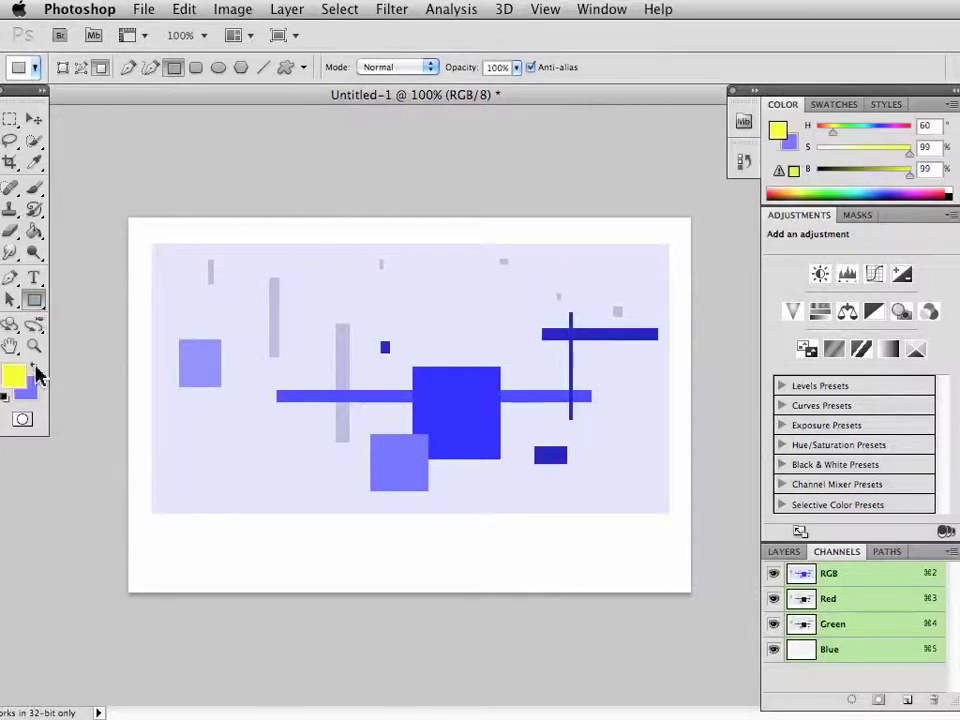
pyautogui.click(40, 302)
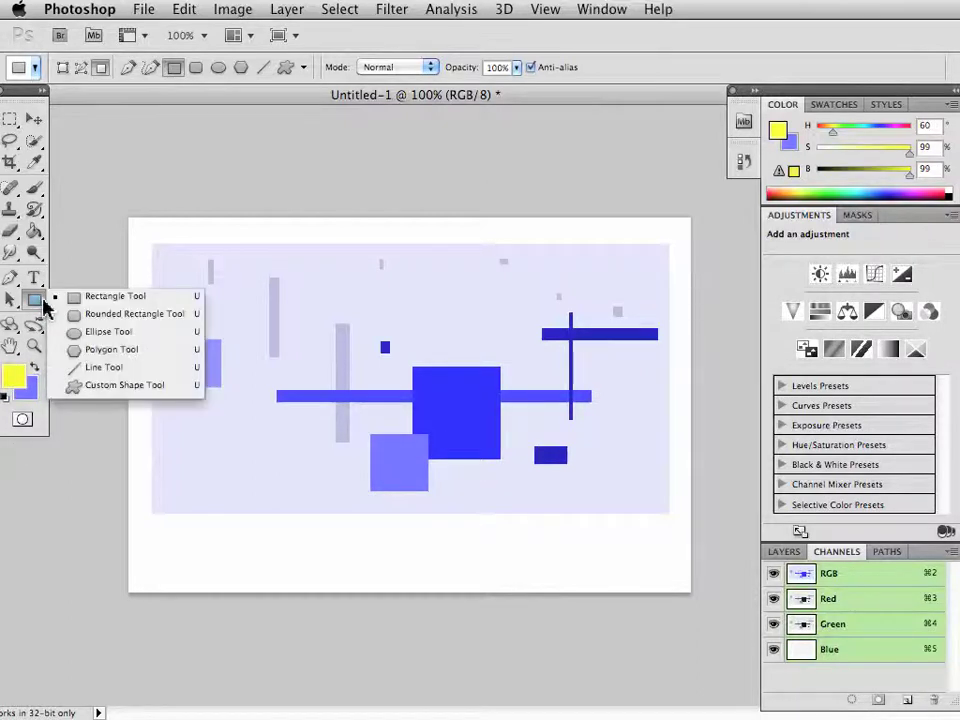
pyautogui.click(110, 334)
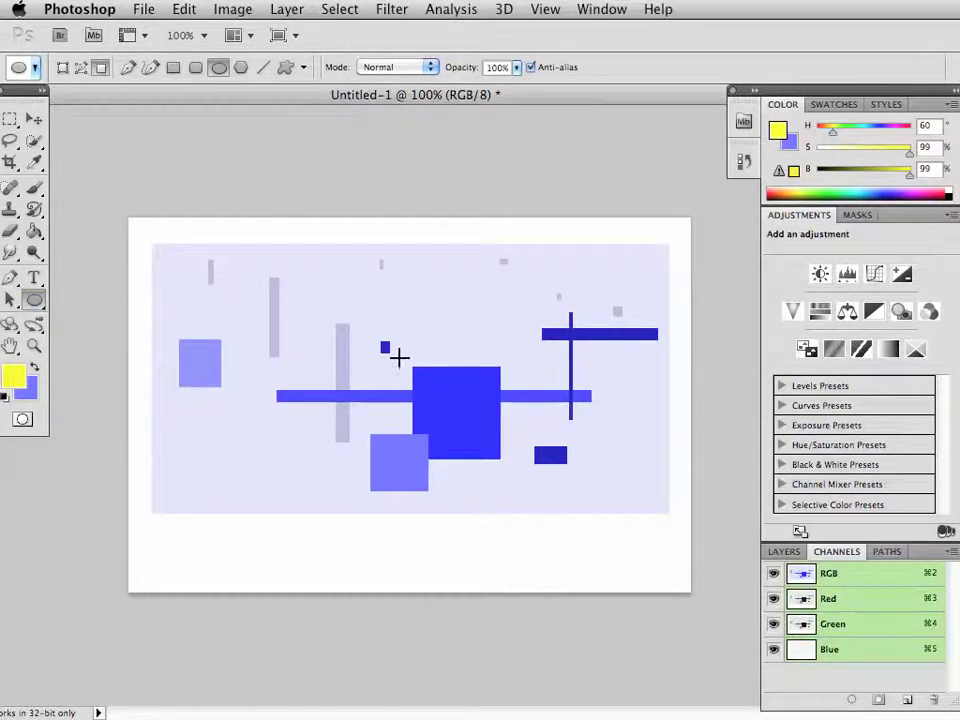
# Try three yellow circles near the lower squares and undo each one
pyautogui.moveTo(251, 440); pyautogui.dragTo(299, 483)
pyautogui.press('super+z')
pyautogui.moveTo(413, 465); pyautogui.dragTo(514, 509)
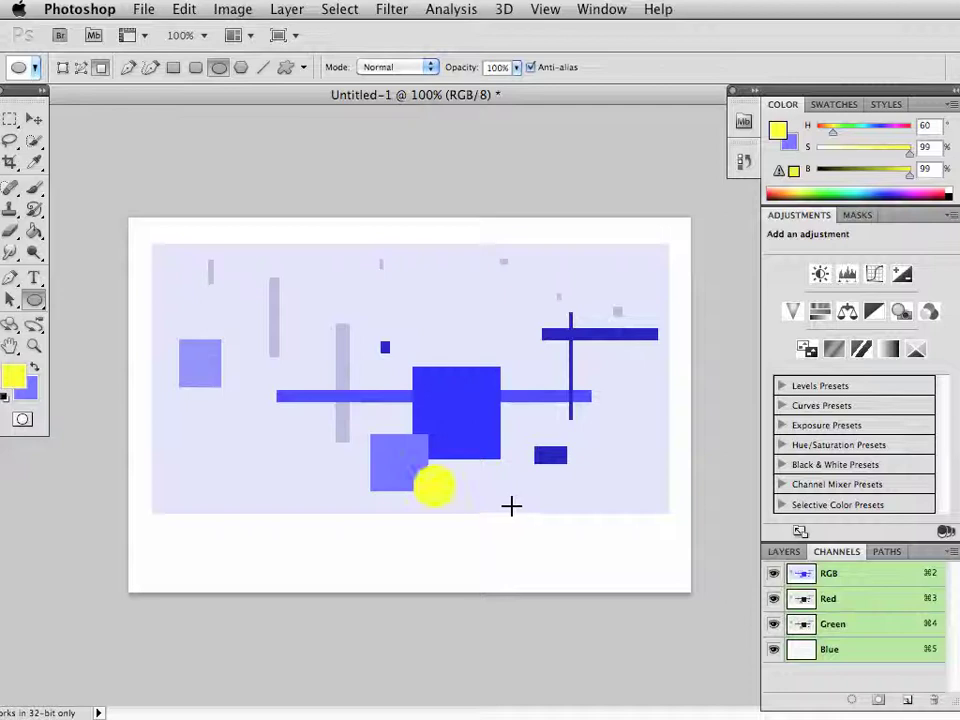
pyautogui.press('super+z')
pyautogui.moveTo(420, 445); pyautogui.dragTo(484, 497)
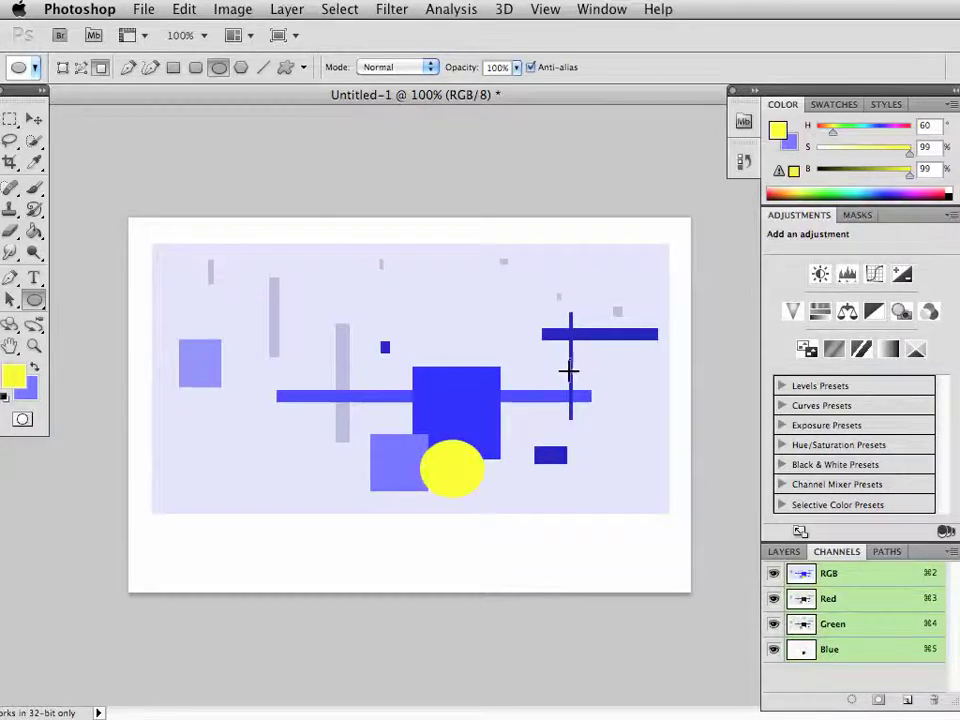
pyautogui.press('super+z')
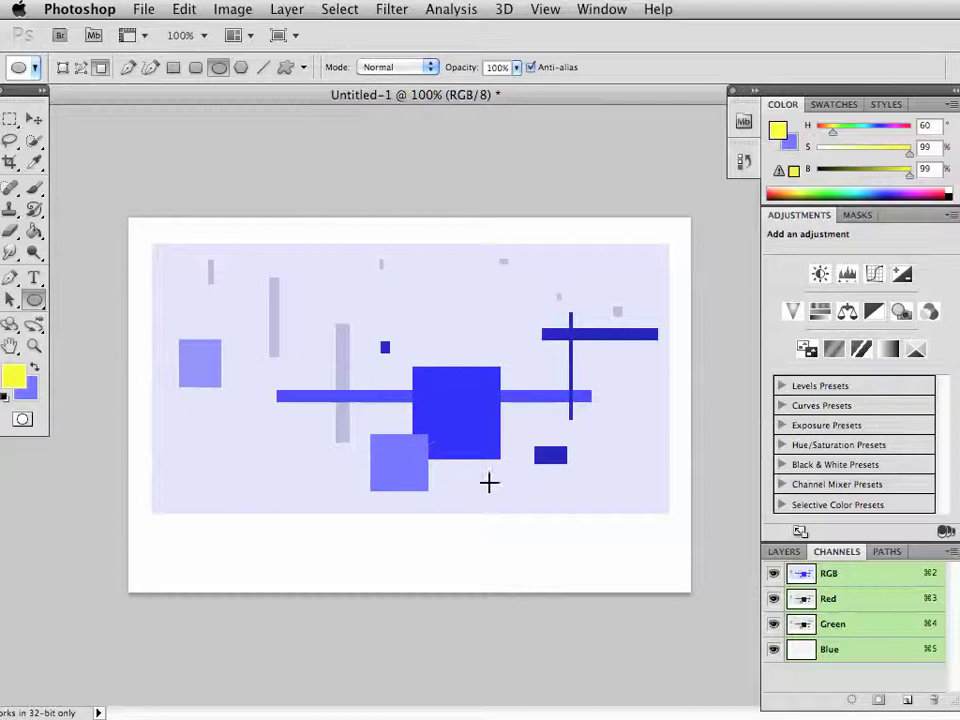
# Try two more yellow ellipses near the squares and undo both
pyautogui.moveTo(492, 486)
pyautogui.mouseDown()
pyautogui.moveTo(508, 495)
pyautogui.moveTo(508, 475)
pyautogui.mouseUp()
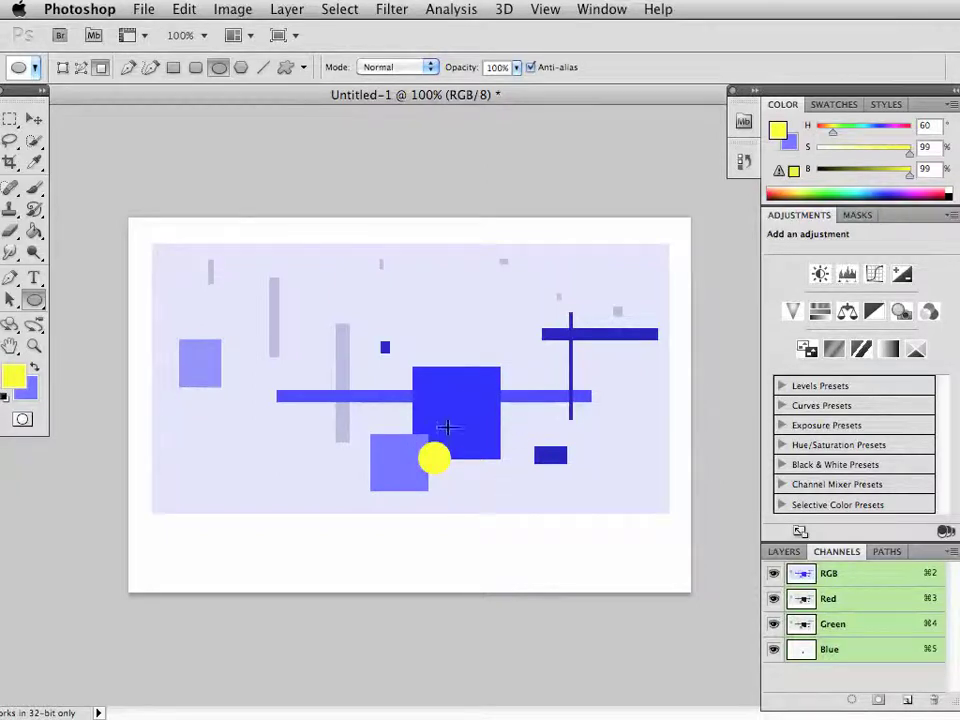
pyautogui.press('super+z')
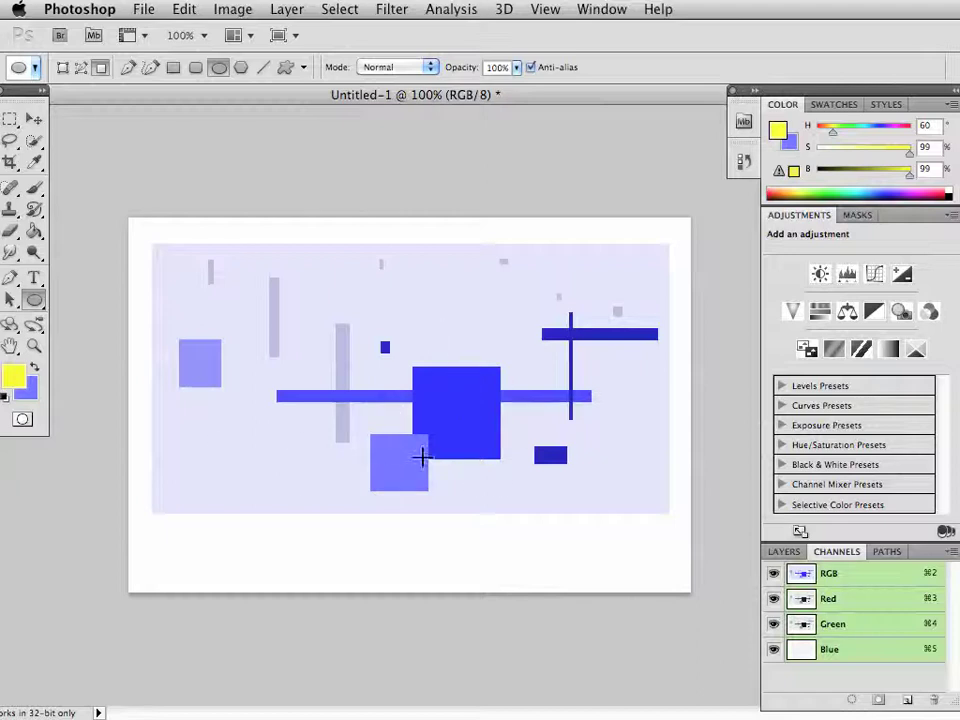
pyautogui.moveTo(430, 463); pyautogui.dragTo(648, 492)
pyautogui.press('super+z')
# Draw a tall yellow ellipse through the central square and a flat one at lower left, then darken the yellow
pyautogui.moveTo(459, 314); pyautogui.dragTo(484, 481)
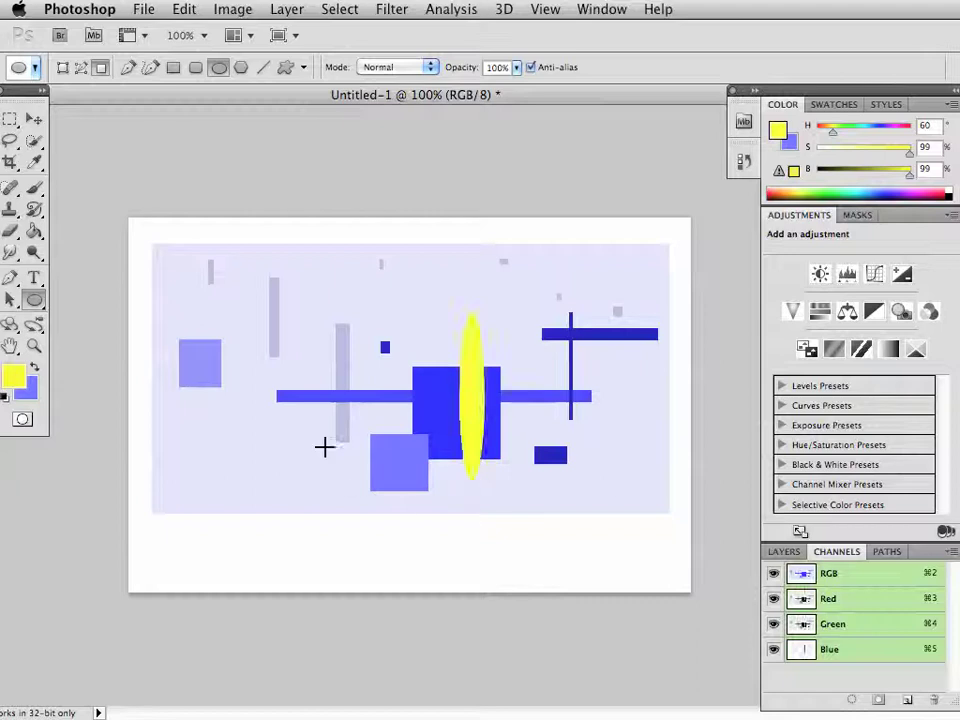
pyautogui.moveTo(264, 456); pyautogui.dragTo(411, 477)
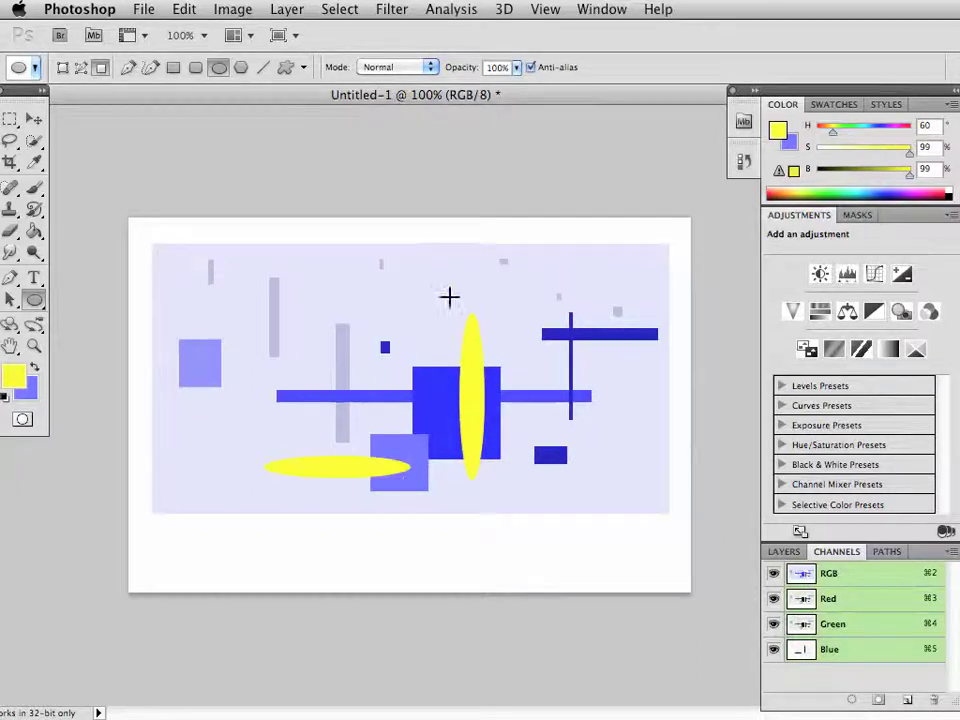
pyautogui.moveTo(910, 178); pyautogui.dragTo(853, 156)
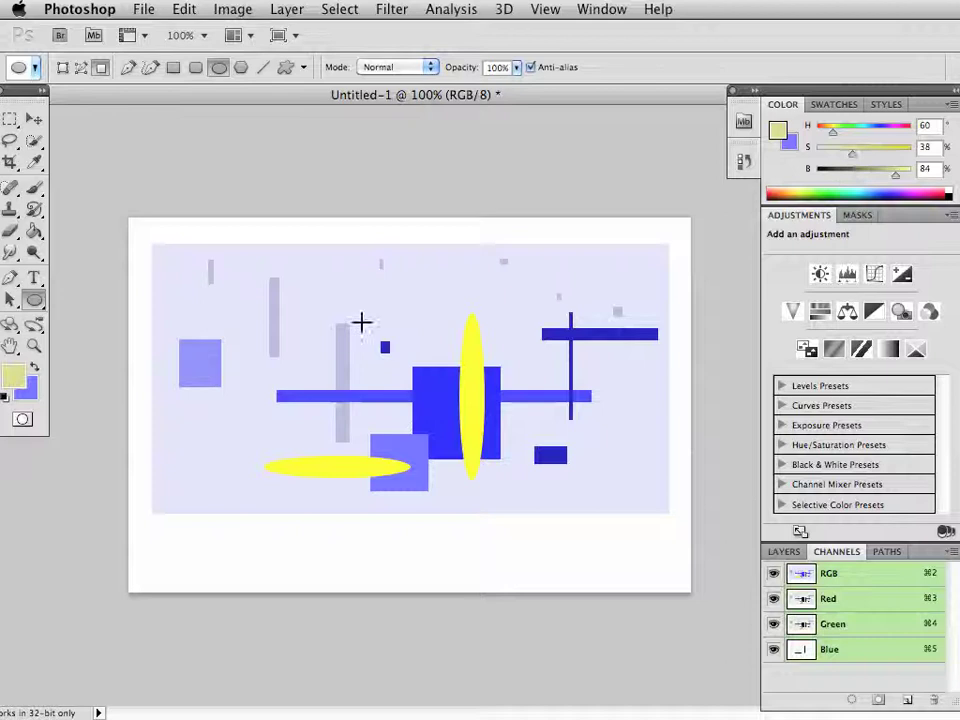
# Draw small pale-yellow ellipses above centre, near the top and at upper left, paling the yellow
pyautogui.moveTo(442, 318)
pyautogui.mouseDown()
pyautogui.moveTo(482, 304)
pyautogui.moveTo(457, 312)
pyautogui.mouseUp()
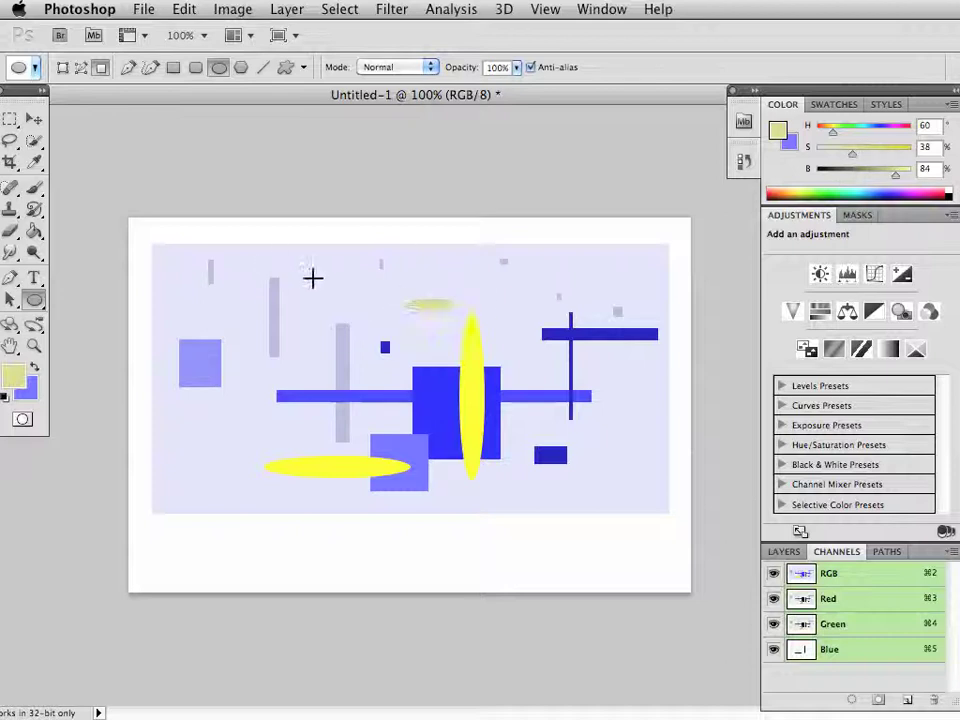
pyautogui.moveTo(340, 286); pyautogui.dragTo(346, 286)
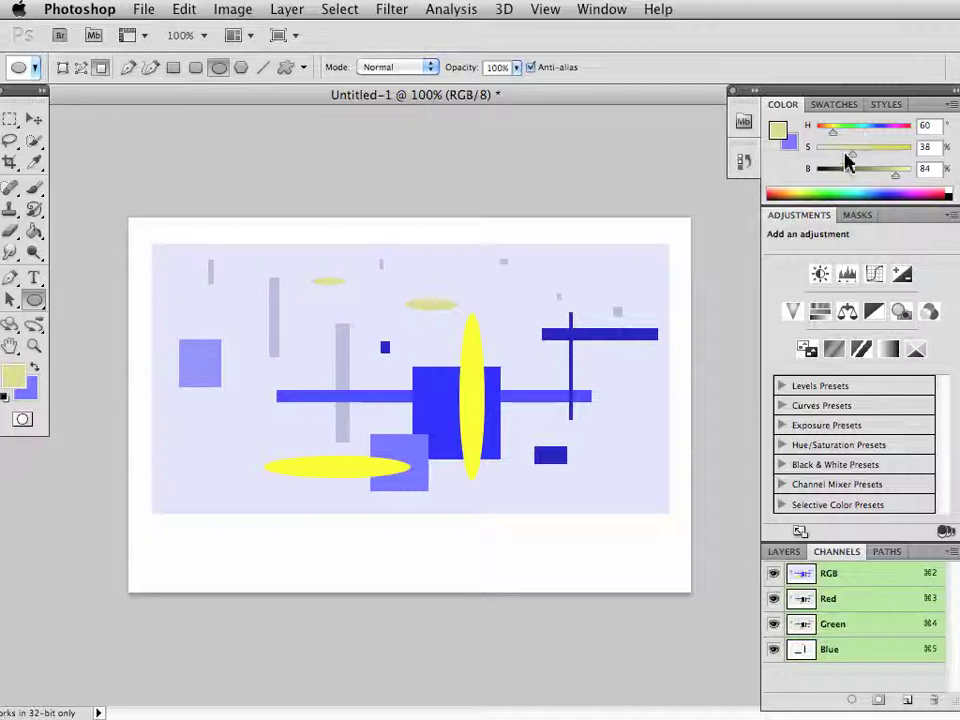
pyautogui.moveTo(851, 156); pyautogui.dragTo(840, 156)
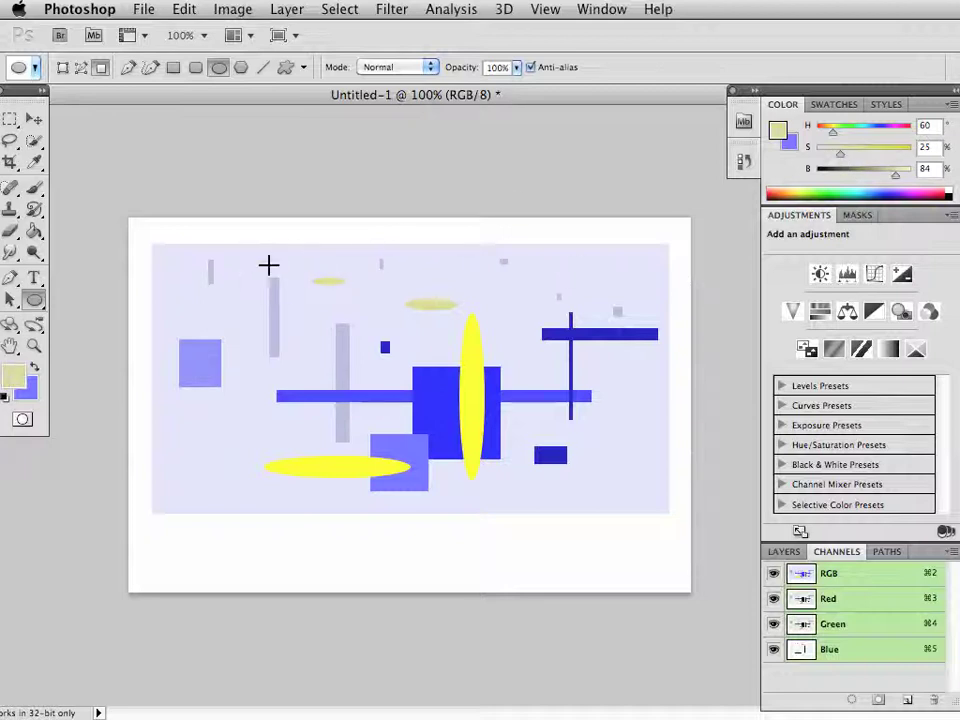
pyautogui.moveTo(230, 289); pyautogui.dragTo(236, 296)
# Add vertical and faint pale-yellow ellipses on the left, ending at colour H 60, S 37, B 90
pyautogui.moveTo(840, 156); pyautogui.dragTo(851, 156)
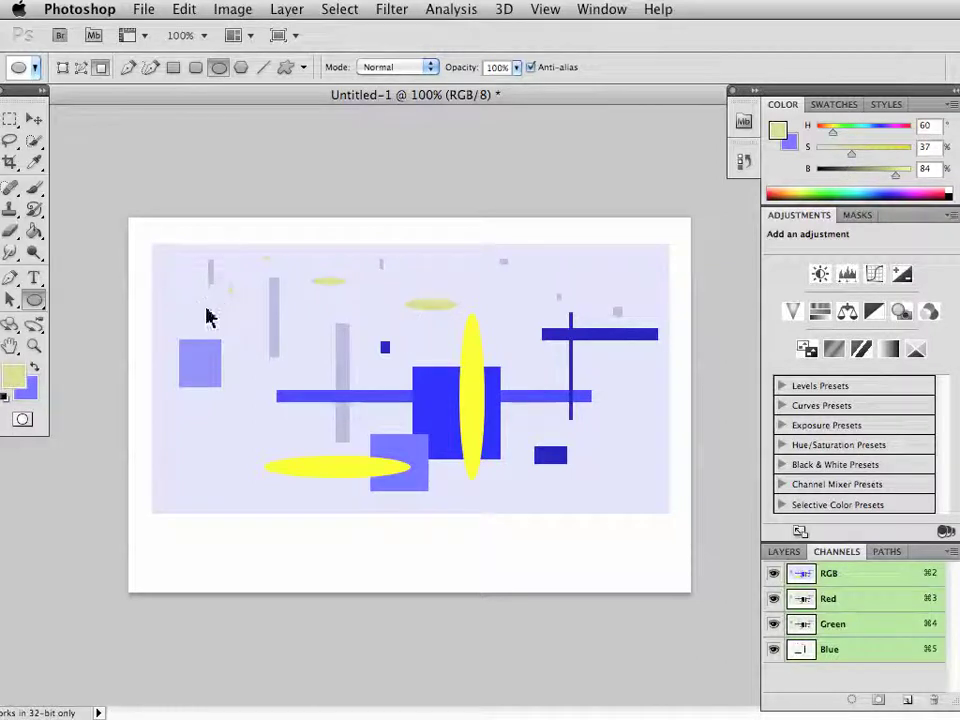
pyautogui.moveTo(226, 294); pyautogui.dragTo(243, 322)
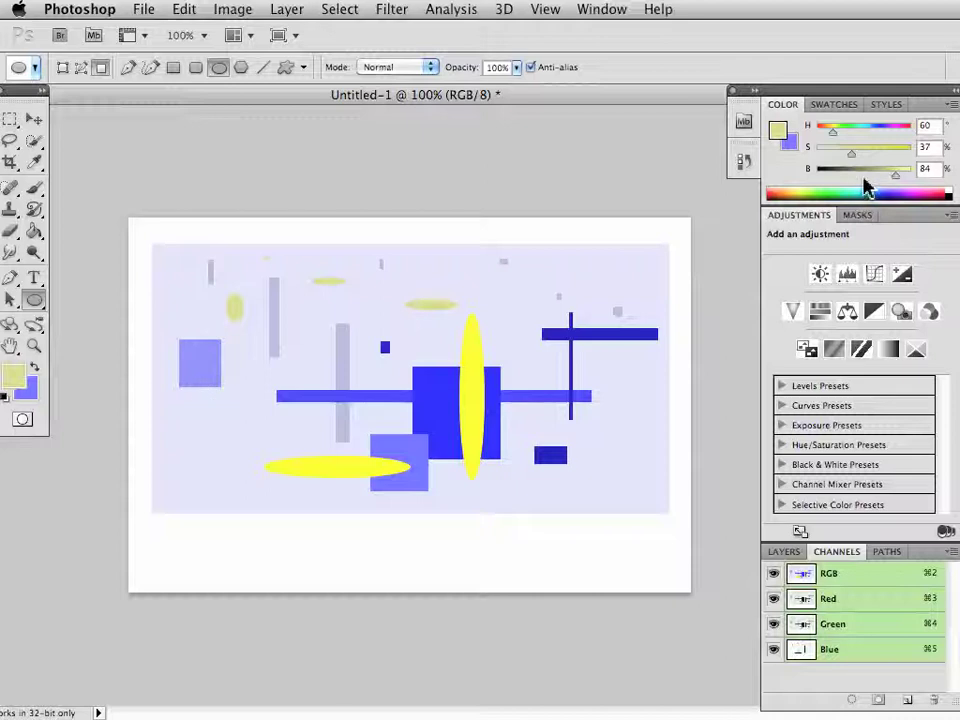
pyautogui.moveTo(895, 175); pyautogui.dragTo(902, 176)
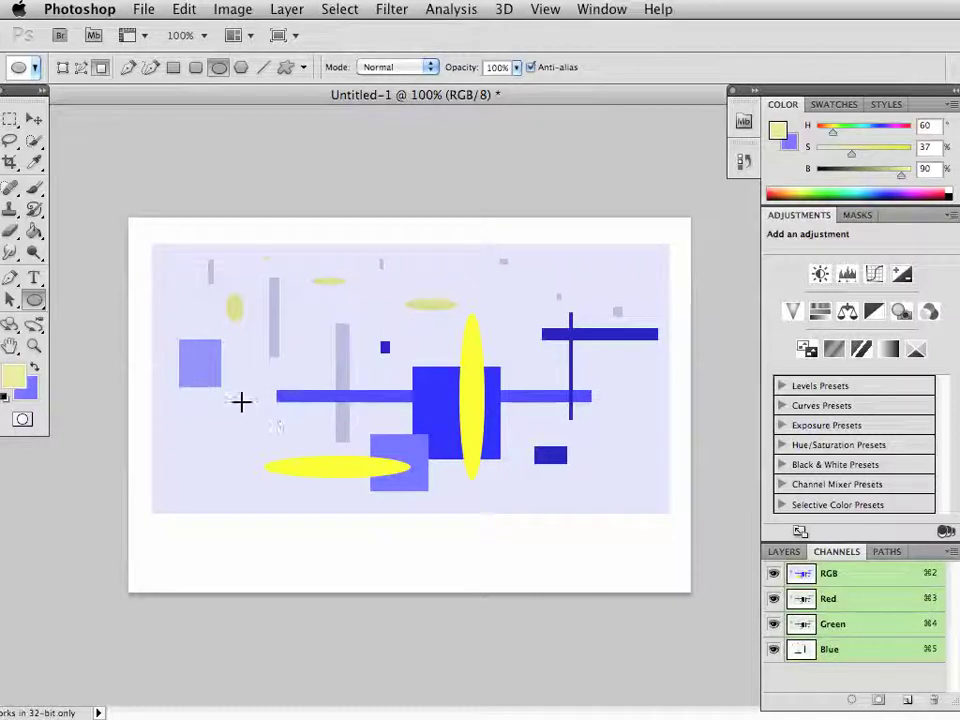
pyautogui.moveTo(242, 403); pyautogui.dragTo(262, 422)
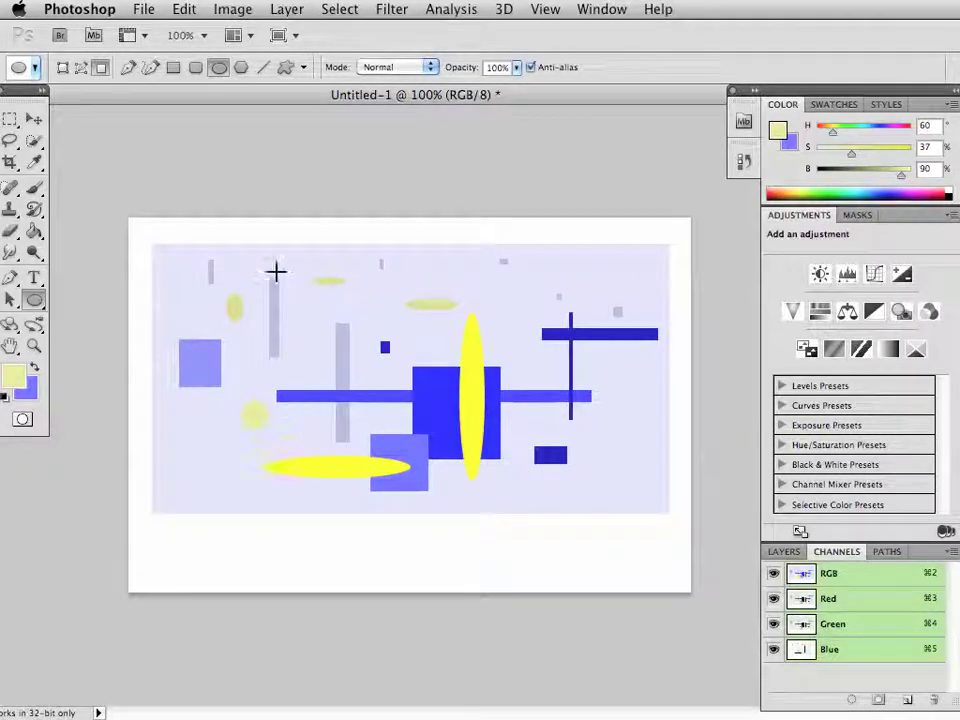